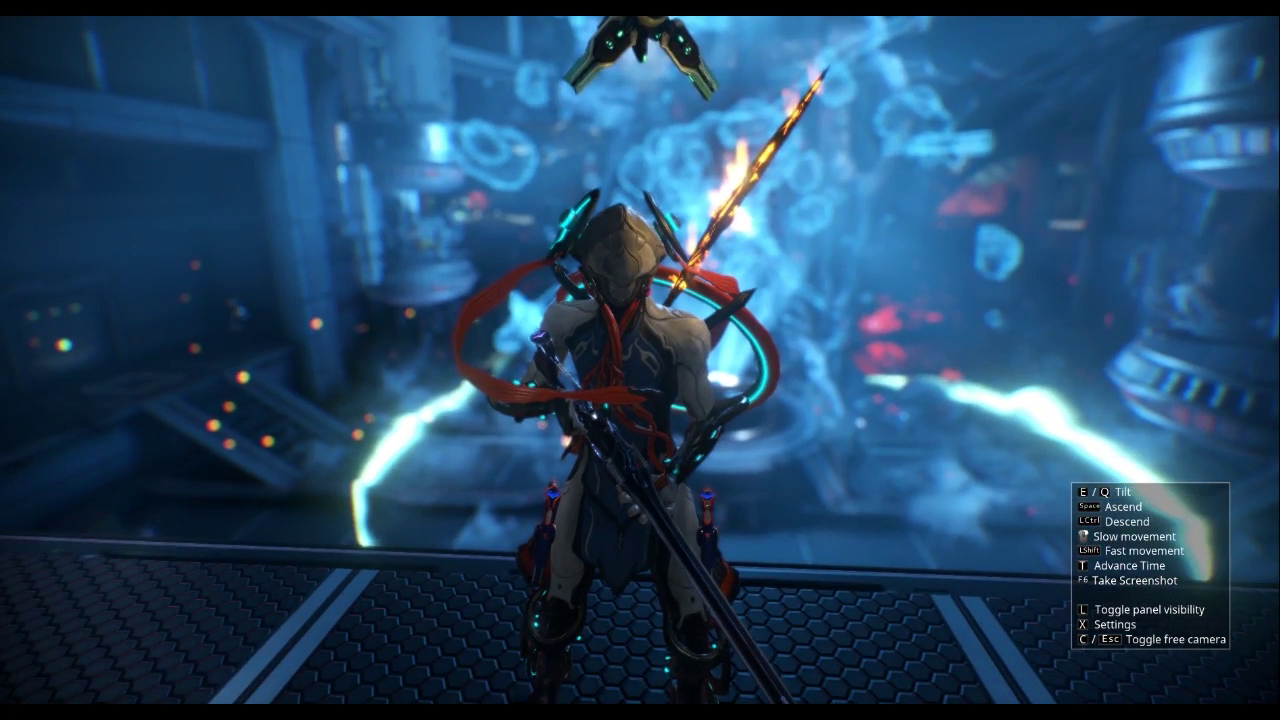
Step: Leave the free camera and have the character perform the Aquarid Narta emote
key(c)
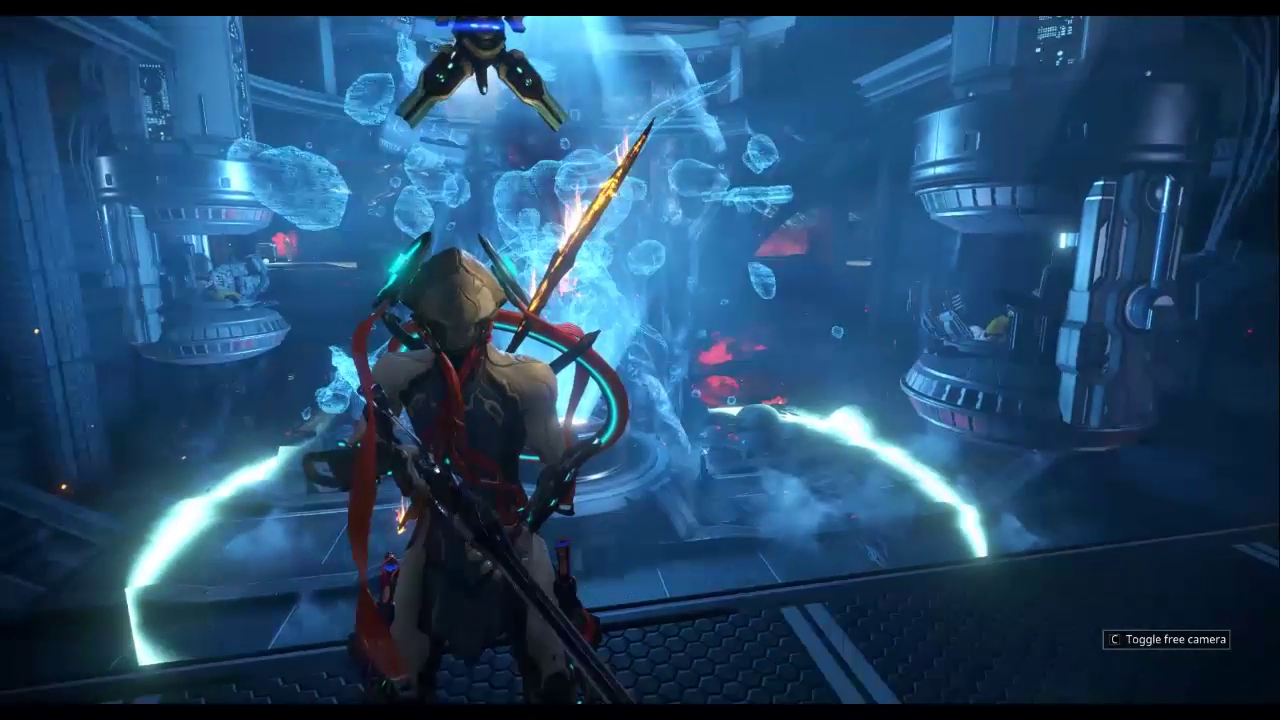
key(q)
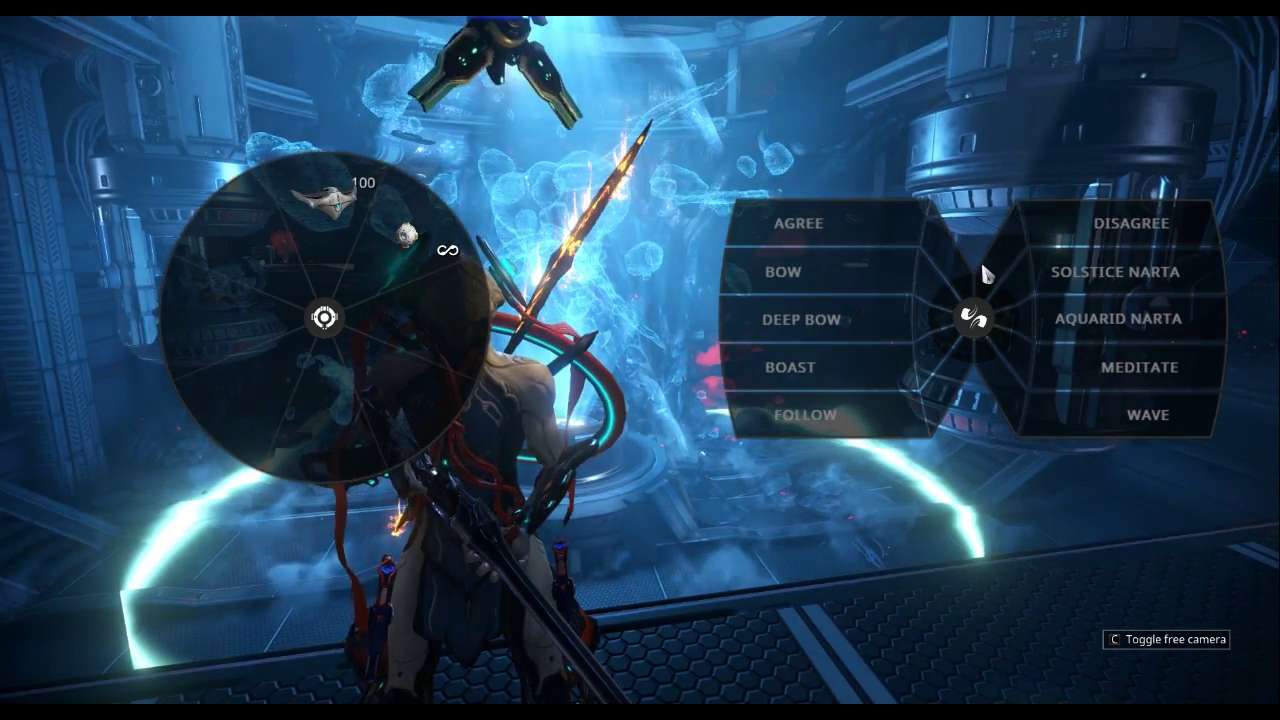
click(1100, 333)
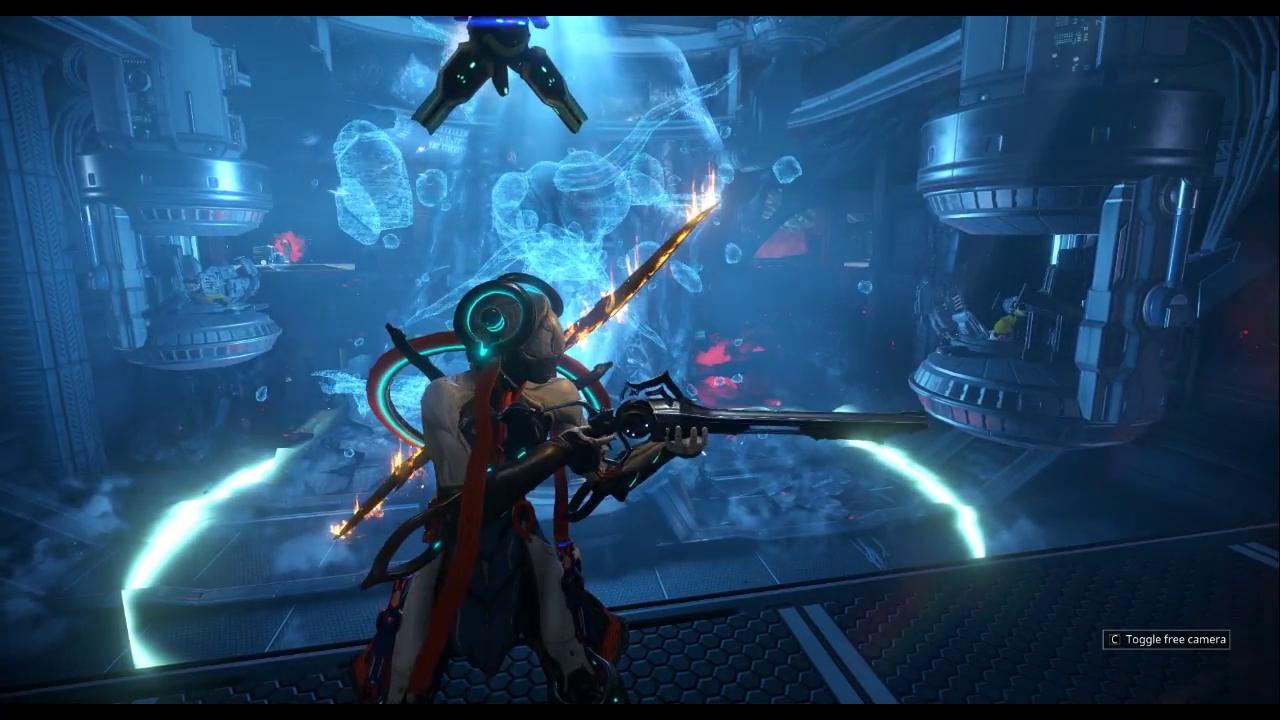
key(q)
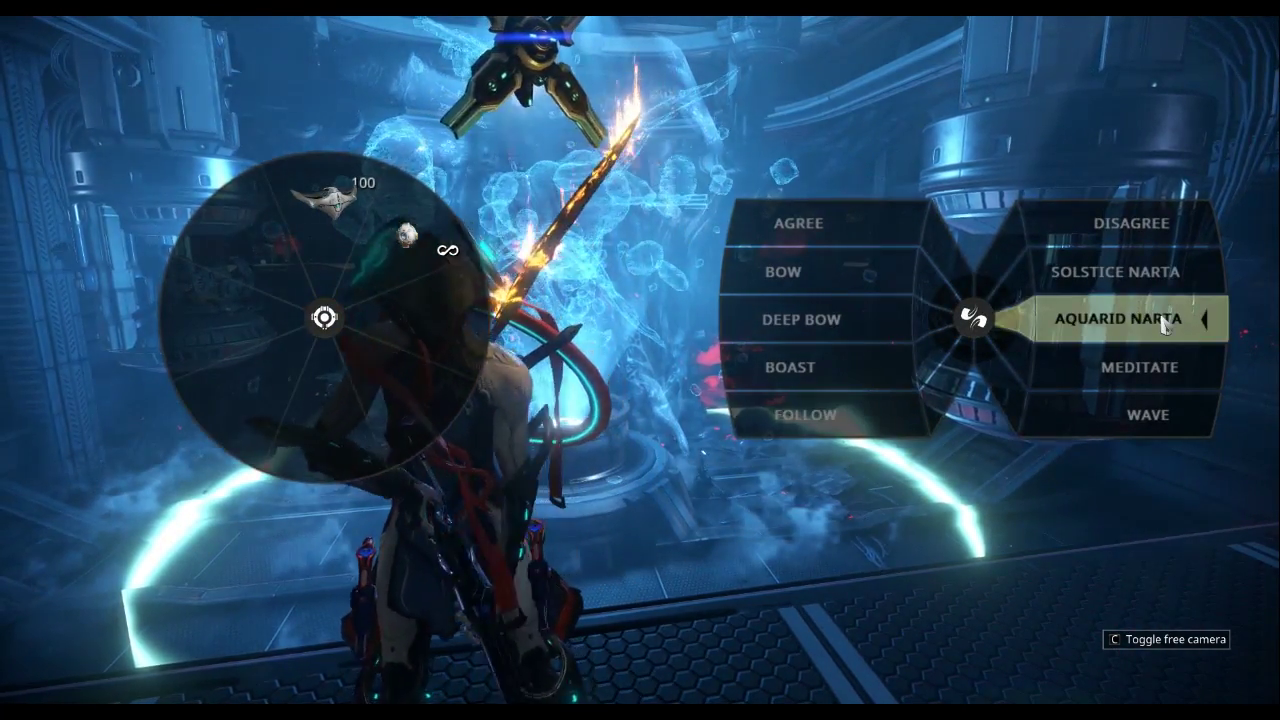
click(1086, 320)
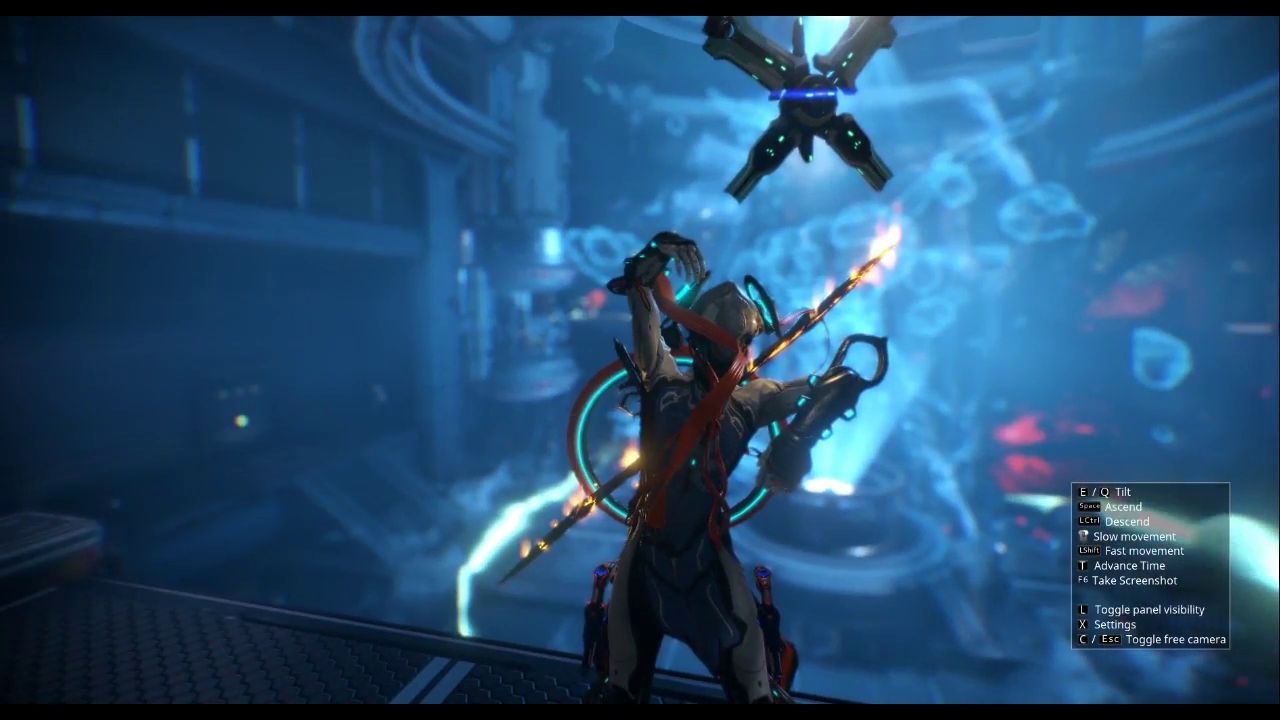
Step: Hide the controls panel and fly the free camera around the posing character to frame the shot
key(w)
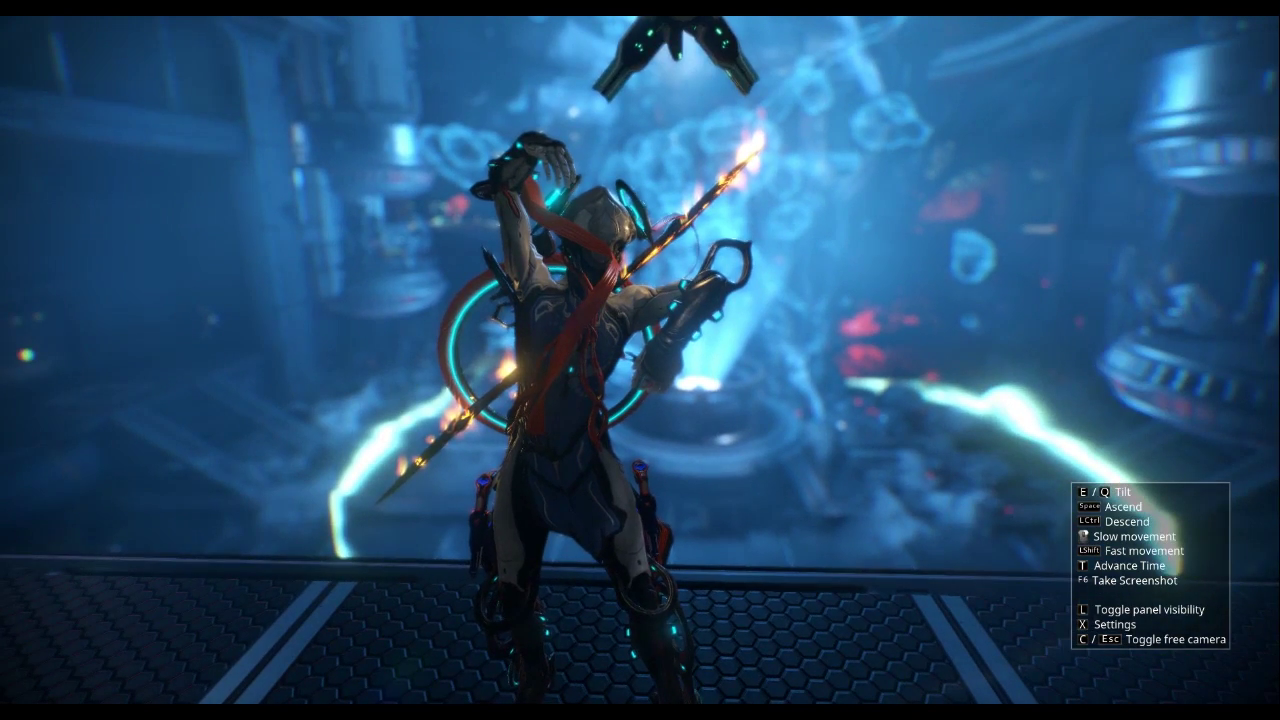
key(l)
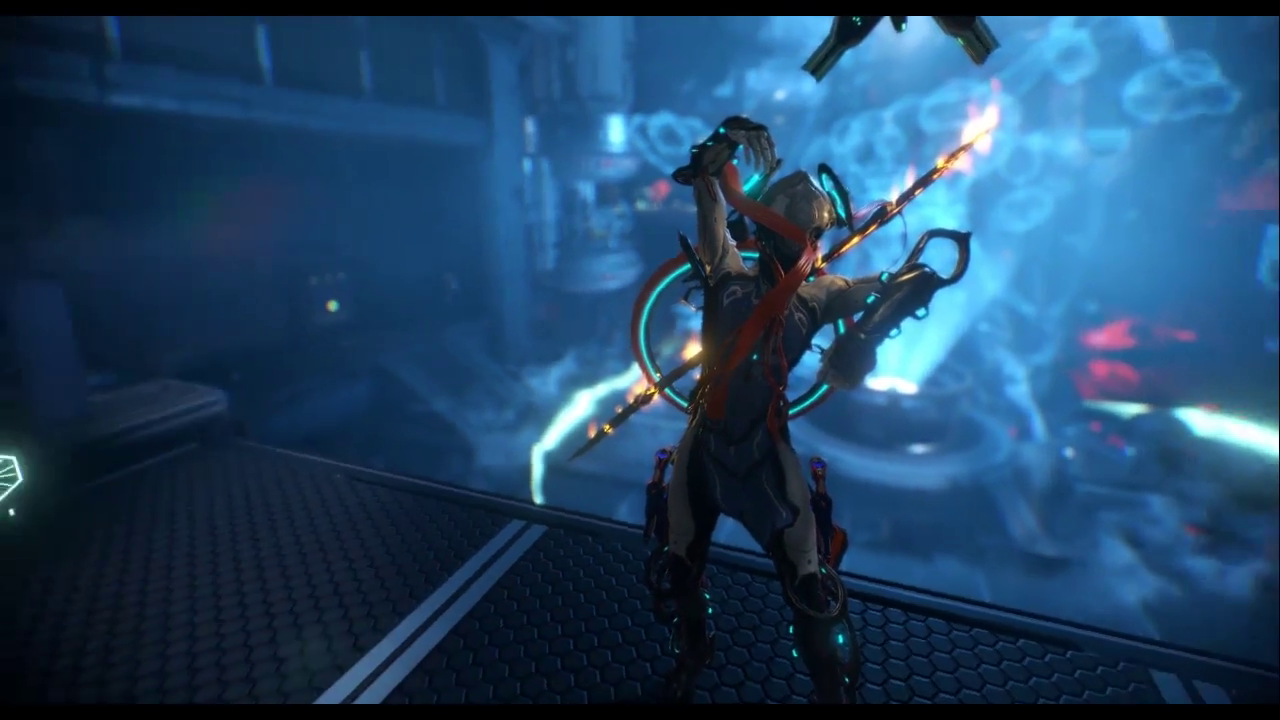
key(w)
key(d)
key(s)
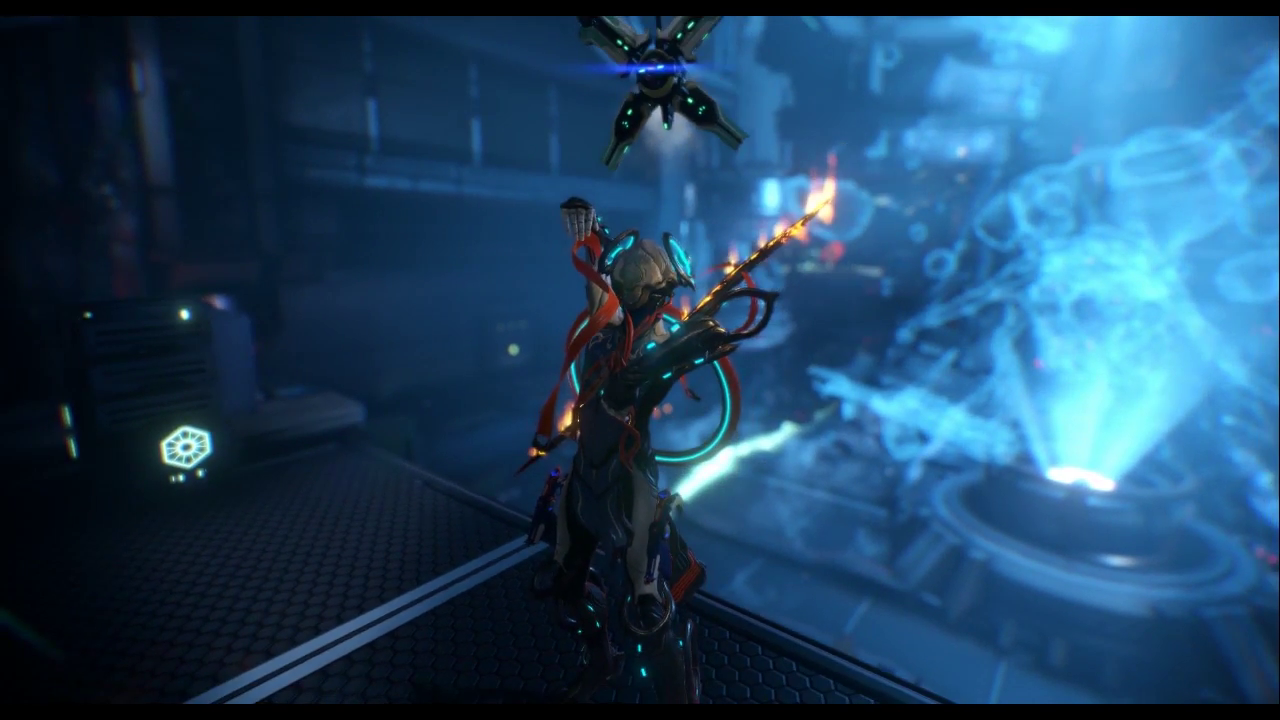
key(w)
key(d)
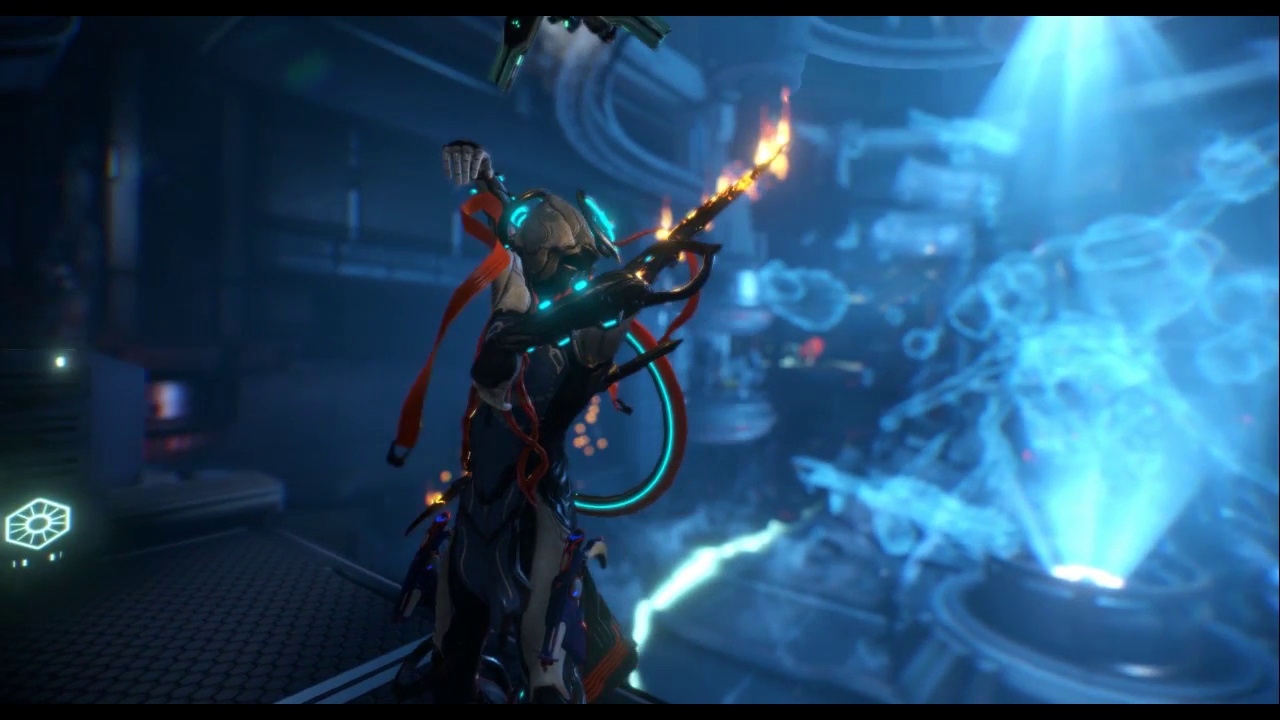
key(s)
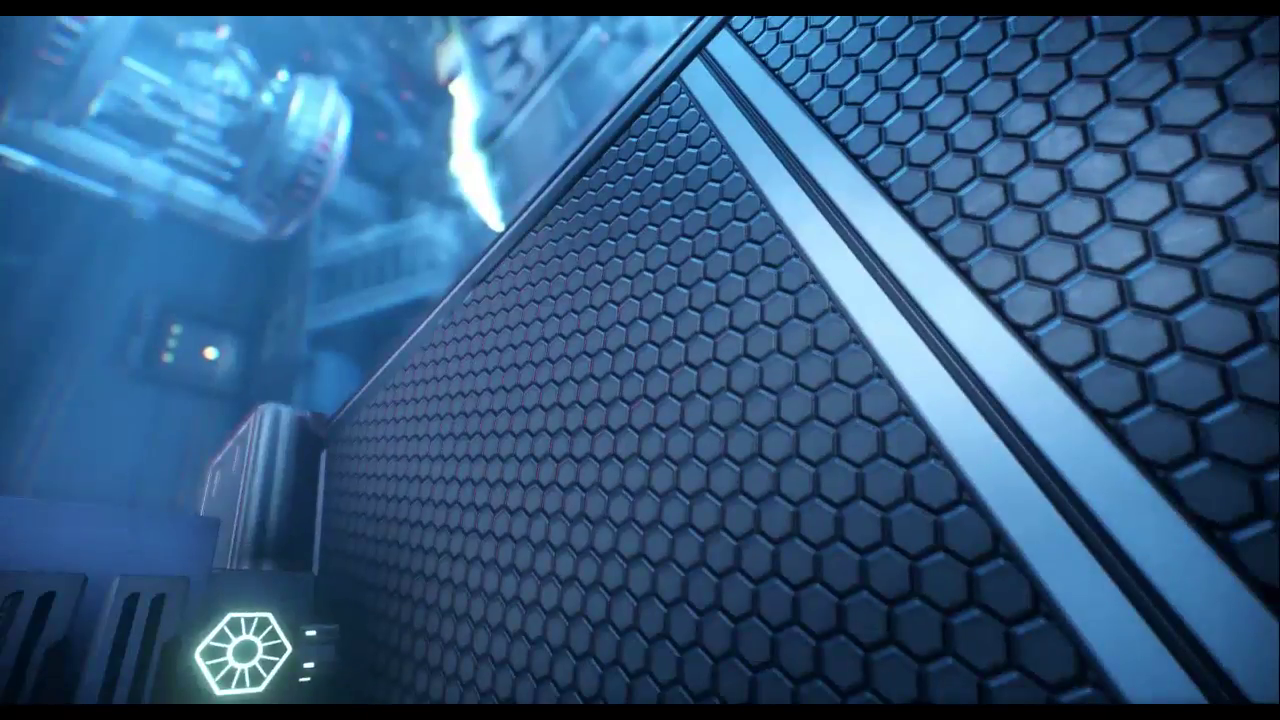
Step: Pause the game, switch to the XSplit recording window and view the local recording options among its outputs
key(Escape)
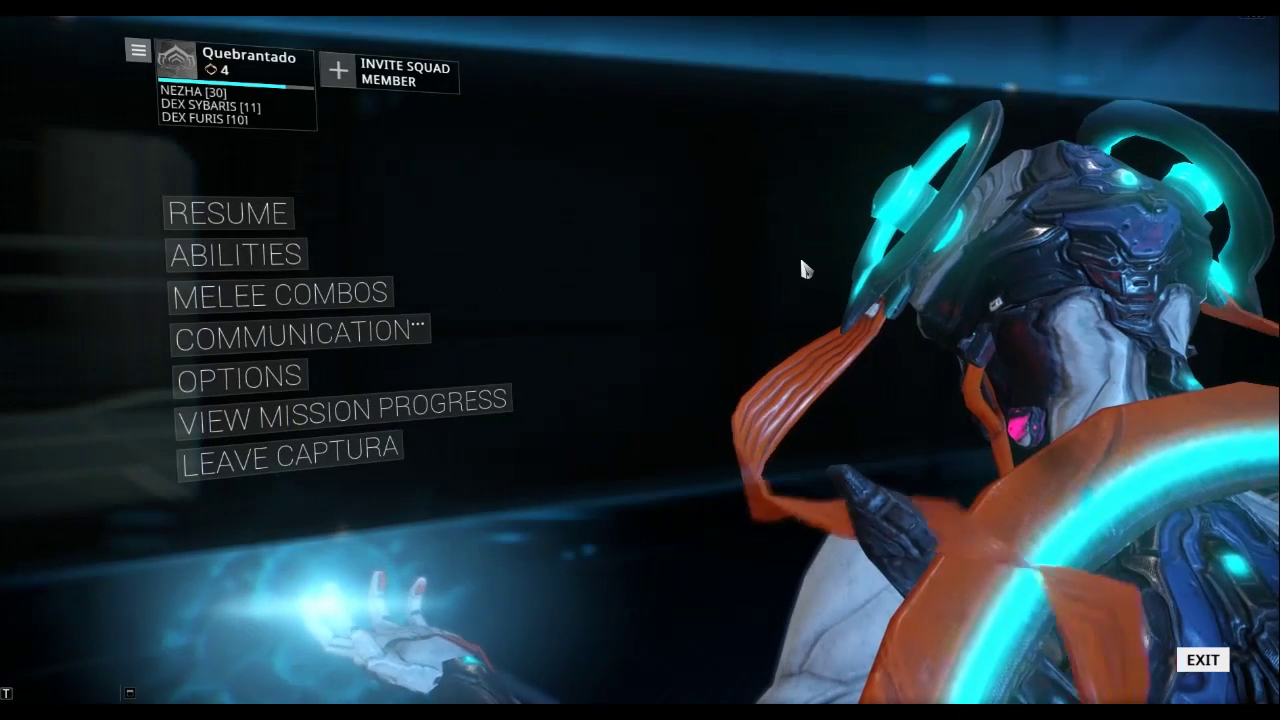
drag(1279, 130, 658, 92)
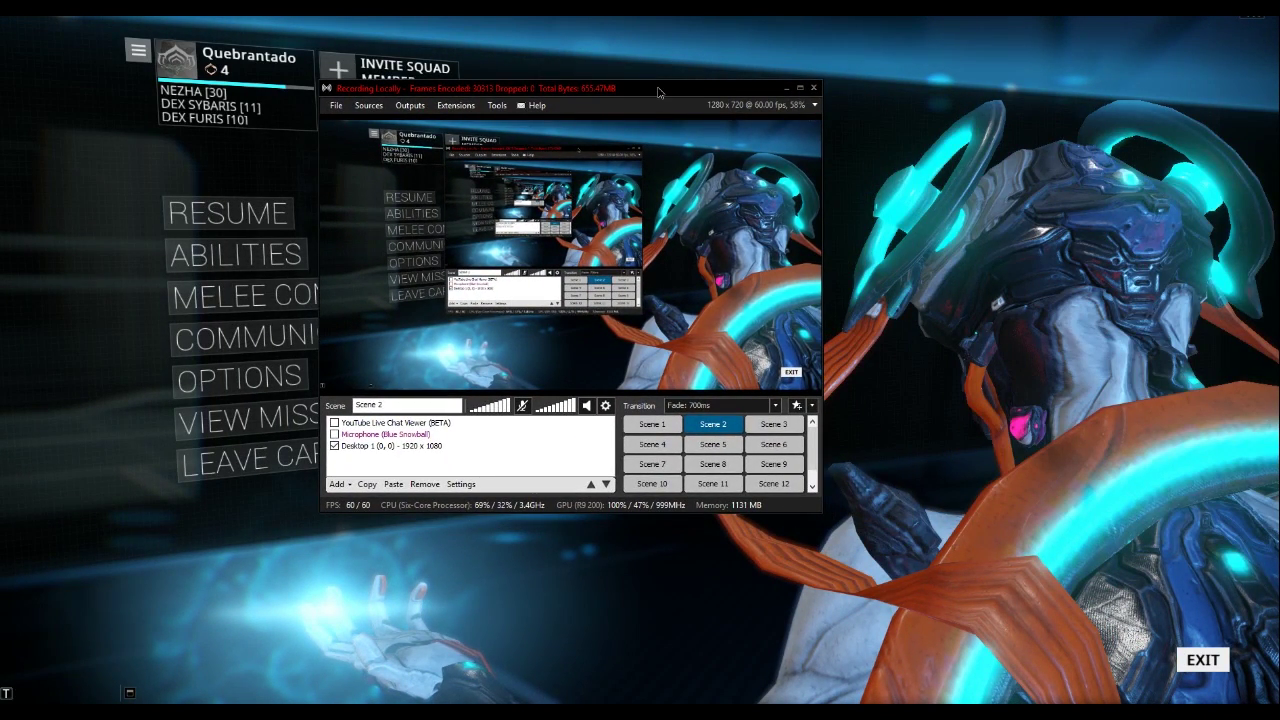
click(812, 330)
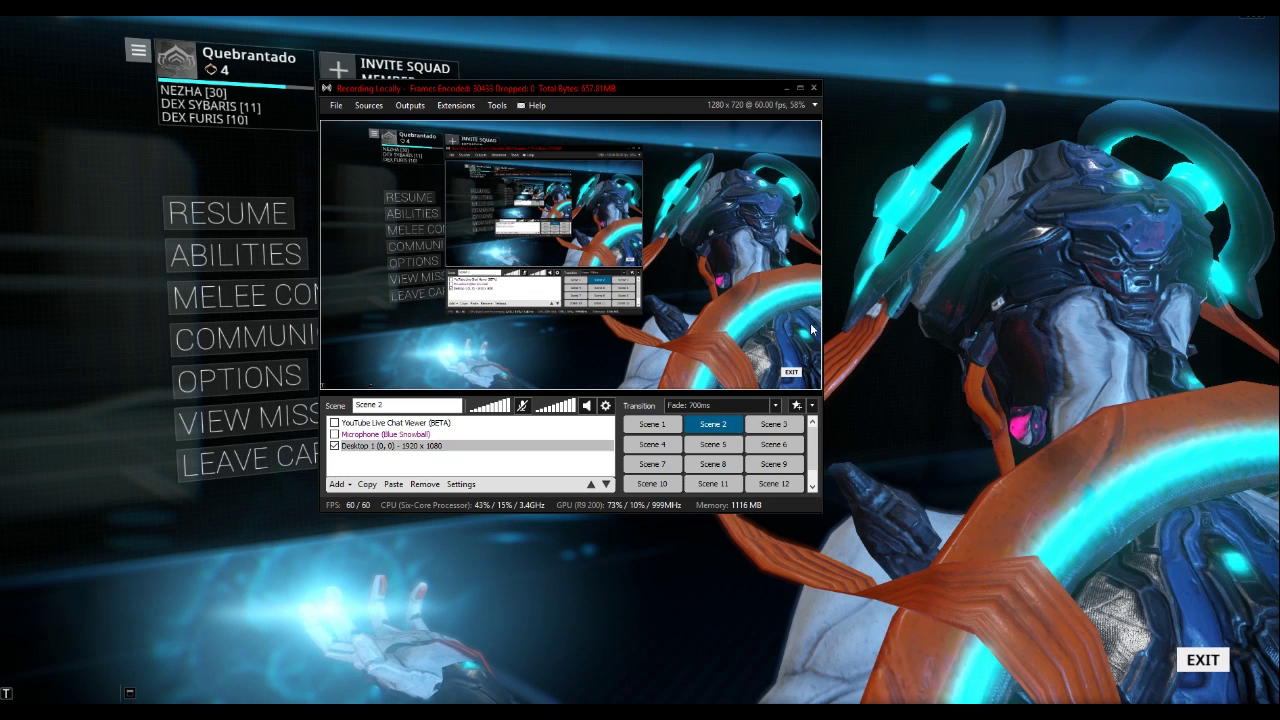
click(408, 105)
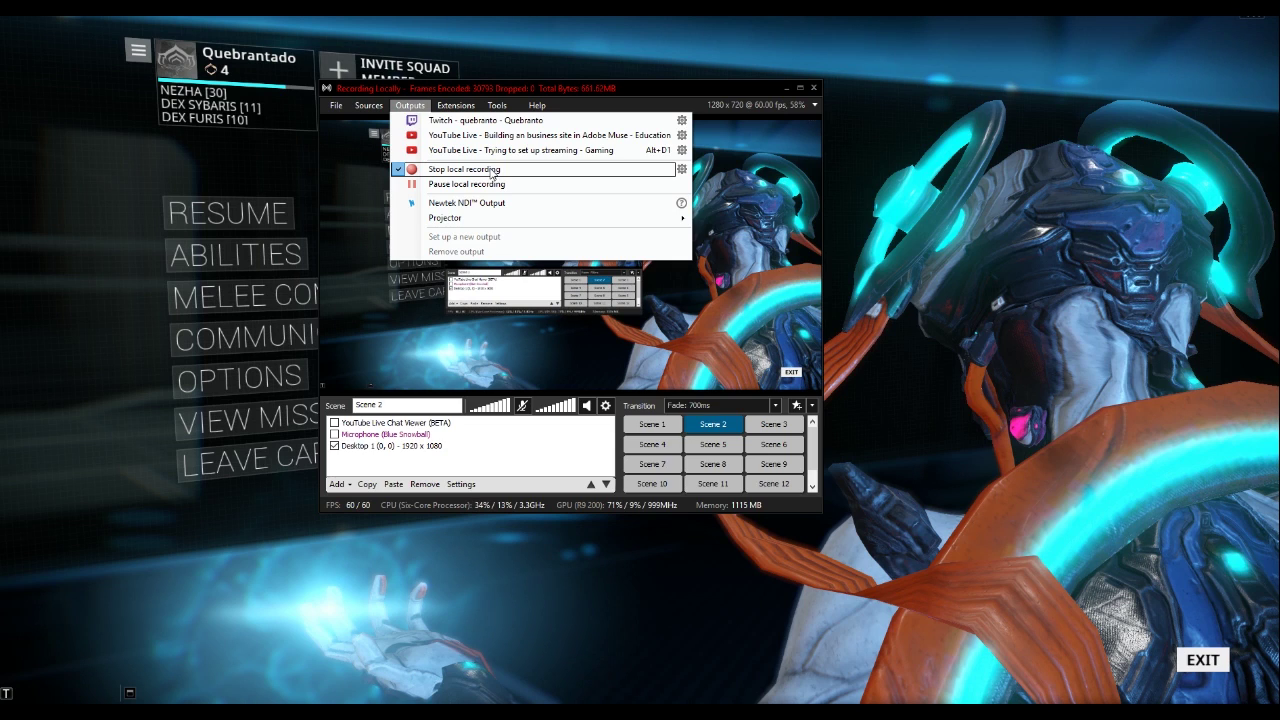
click(538, 92)
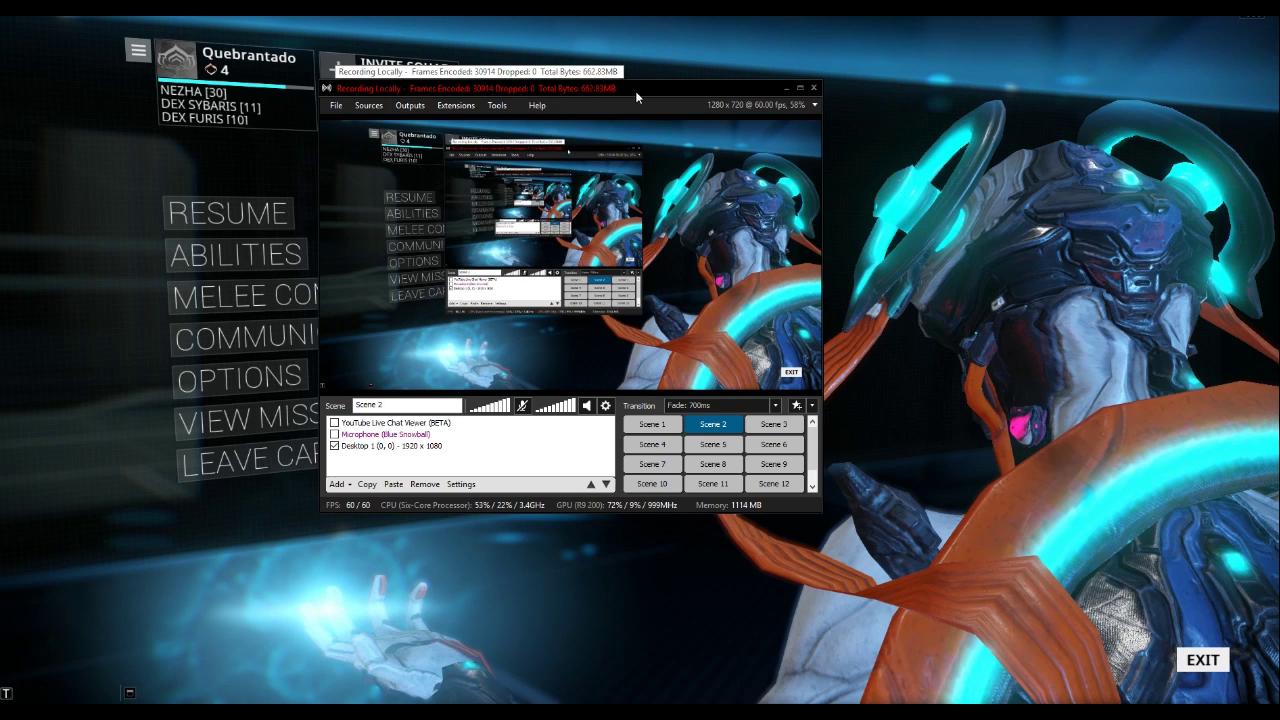
Step: Open the list of saved recordings in XSplit
drag(645, 91, 669, 93)
click(520, 105)
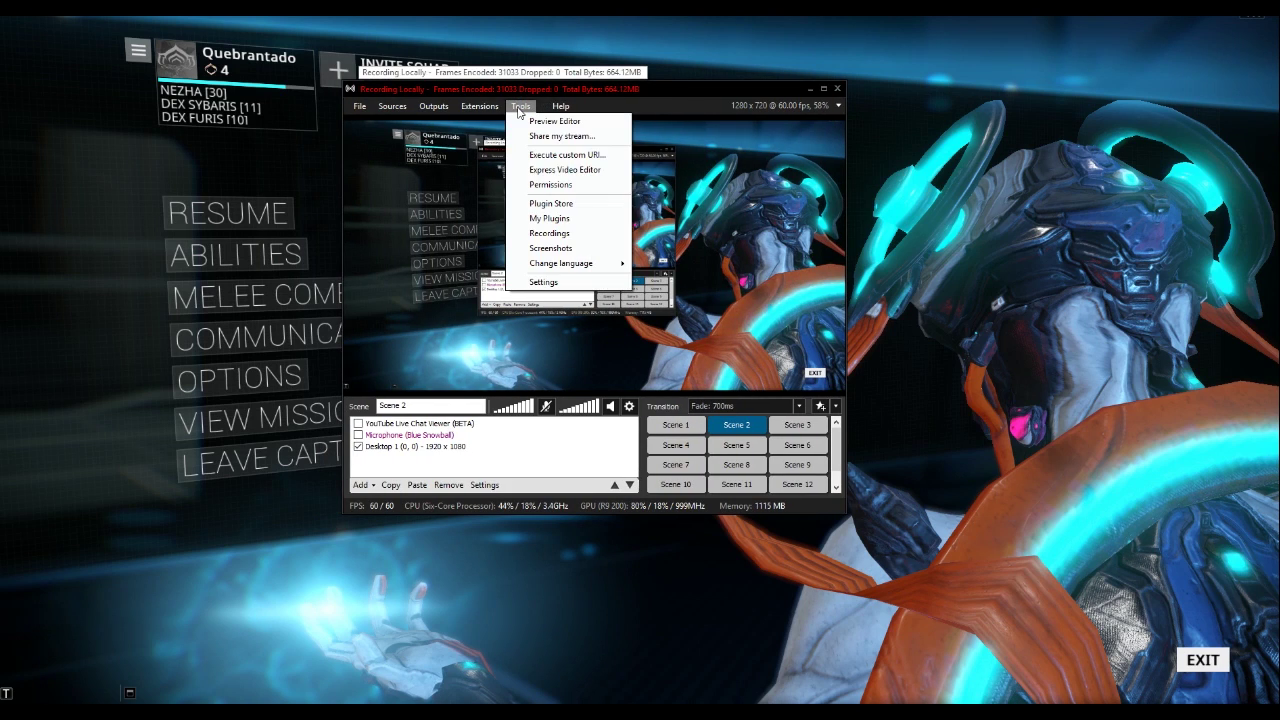
click(547, 237)
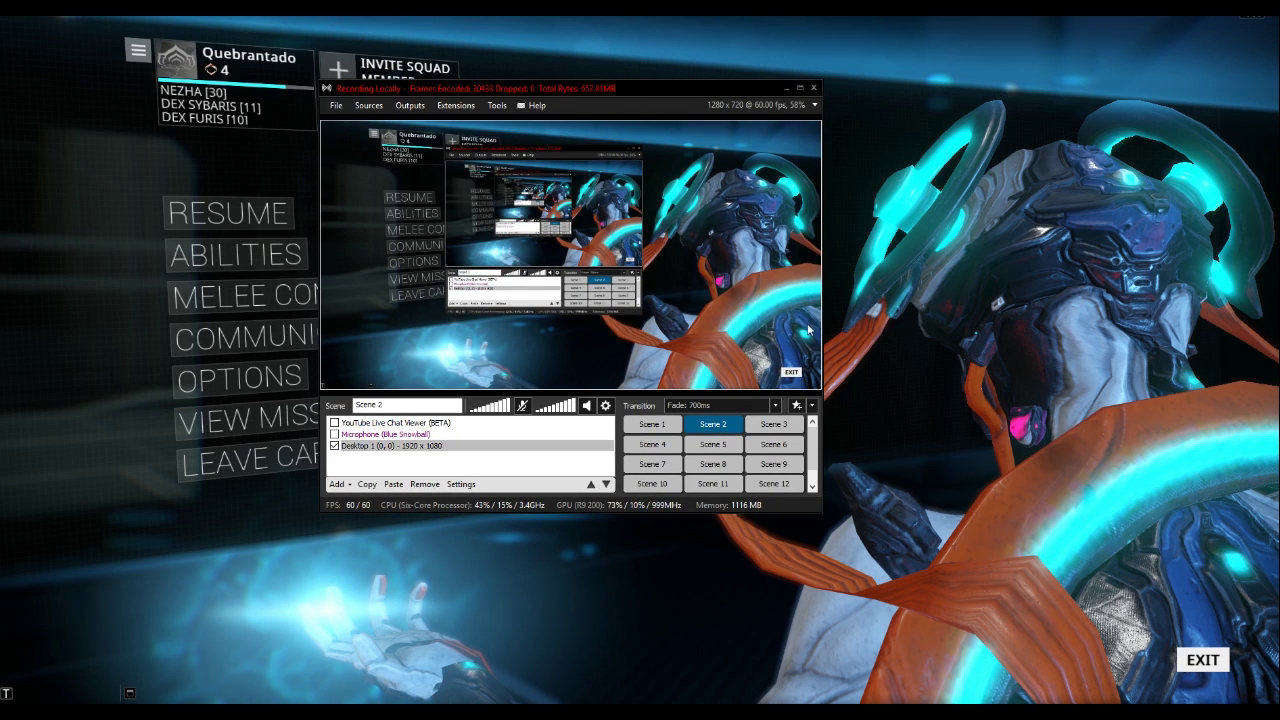
Step: Go over the Stop local recording option once more and open the saved recordings
click(409, 108)
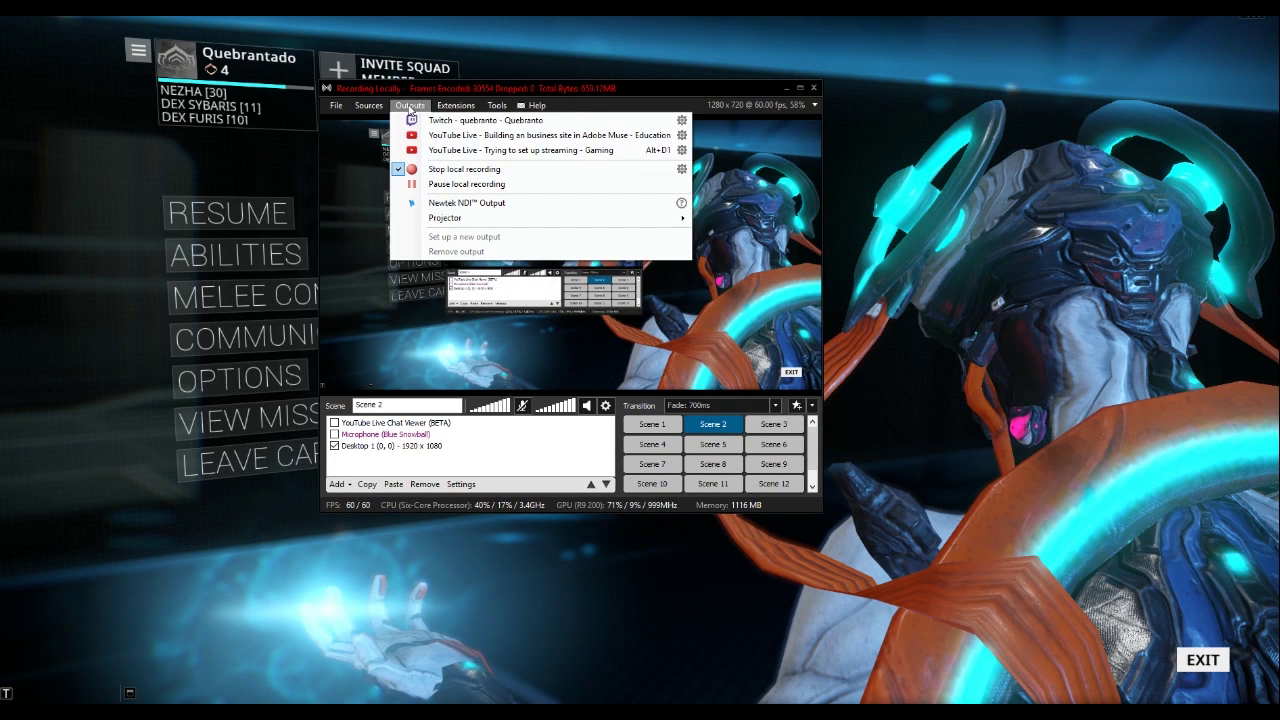
click(497, 168)
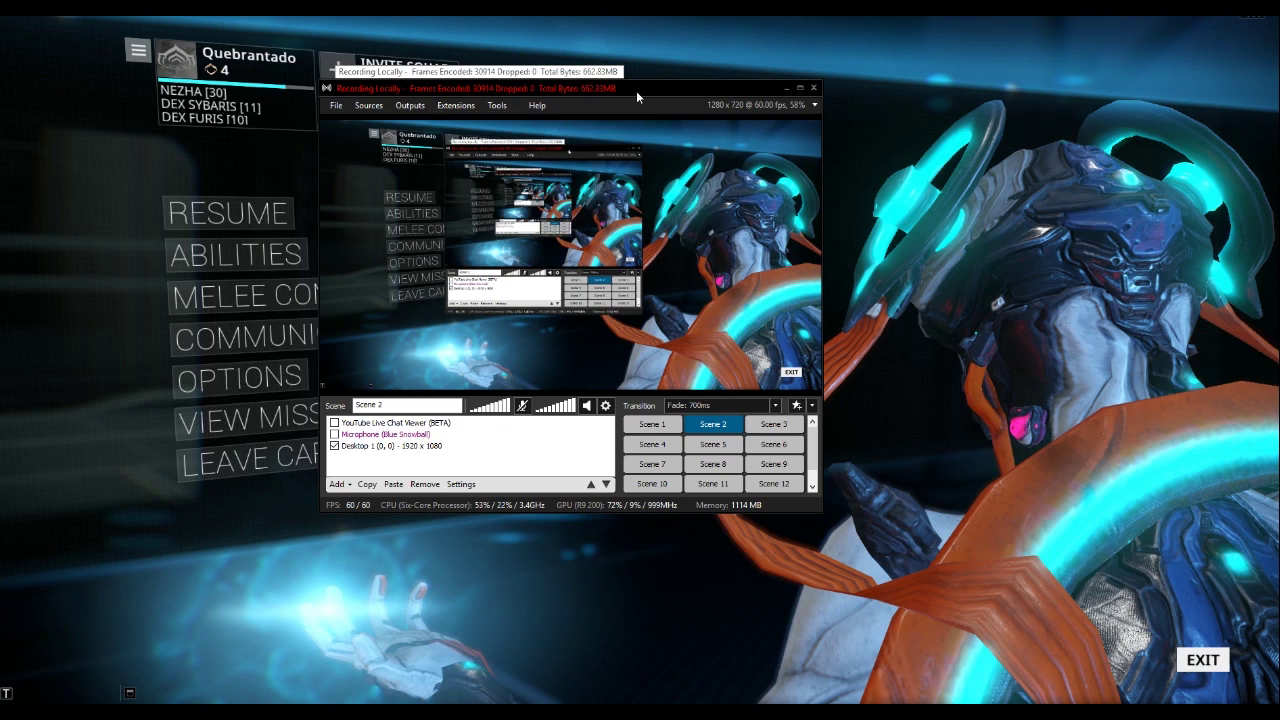
drag(644, 90, 668, 90)
click(521, 106)
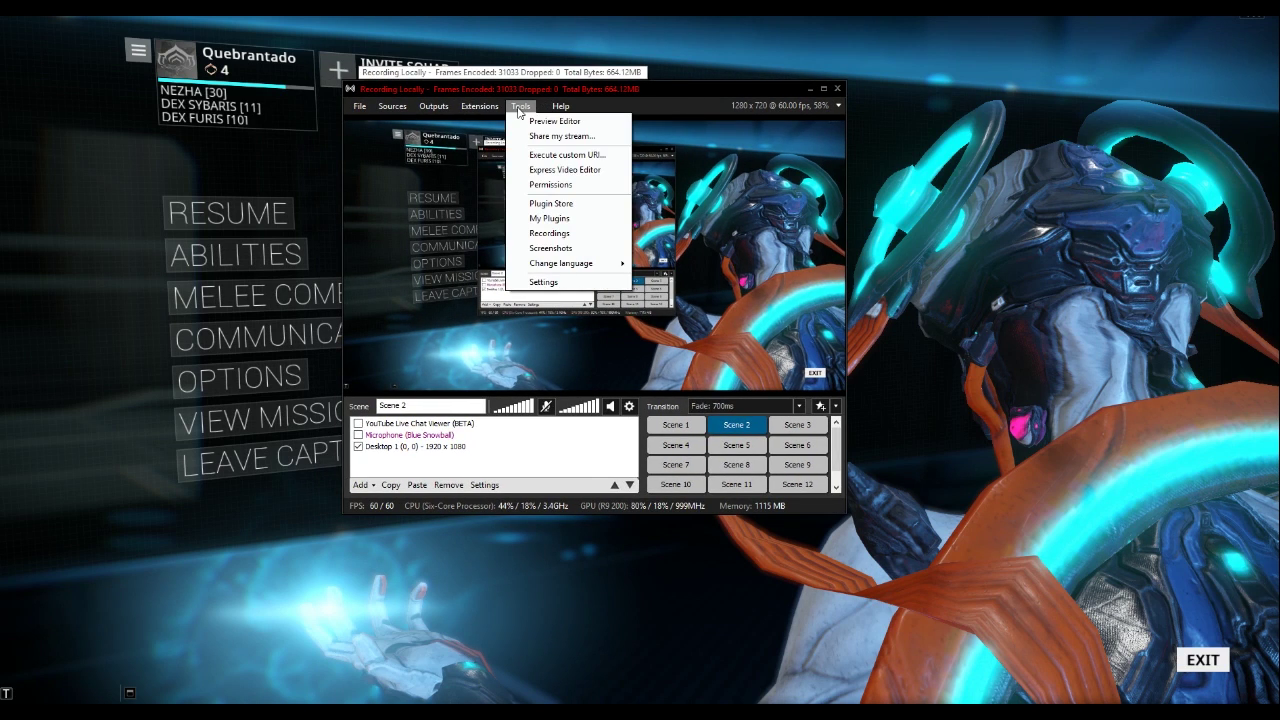
click(547, 236)
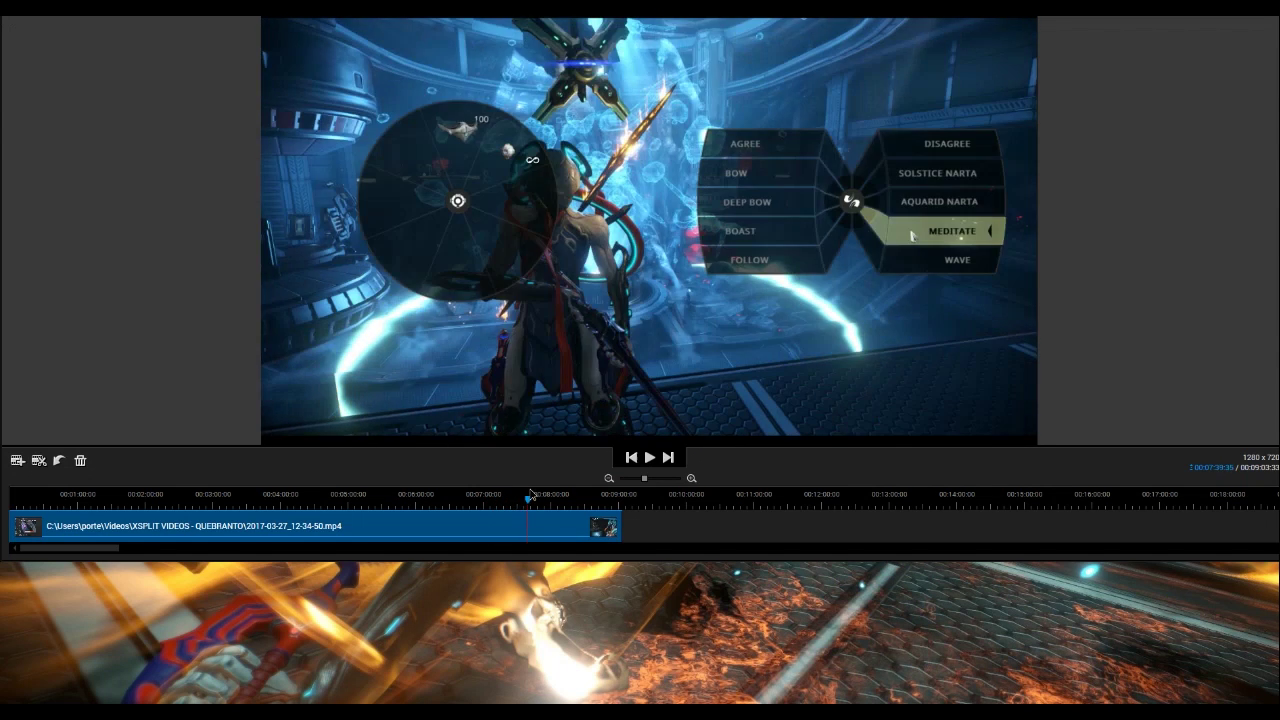
Step: Split the recording at 00:08:07:11 in the video editor and delete the long segment before the cut
drag(537, 492, 563, 493)
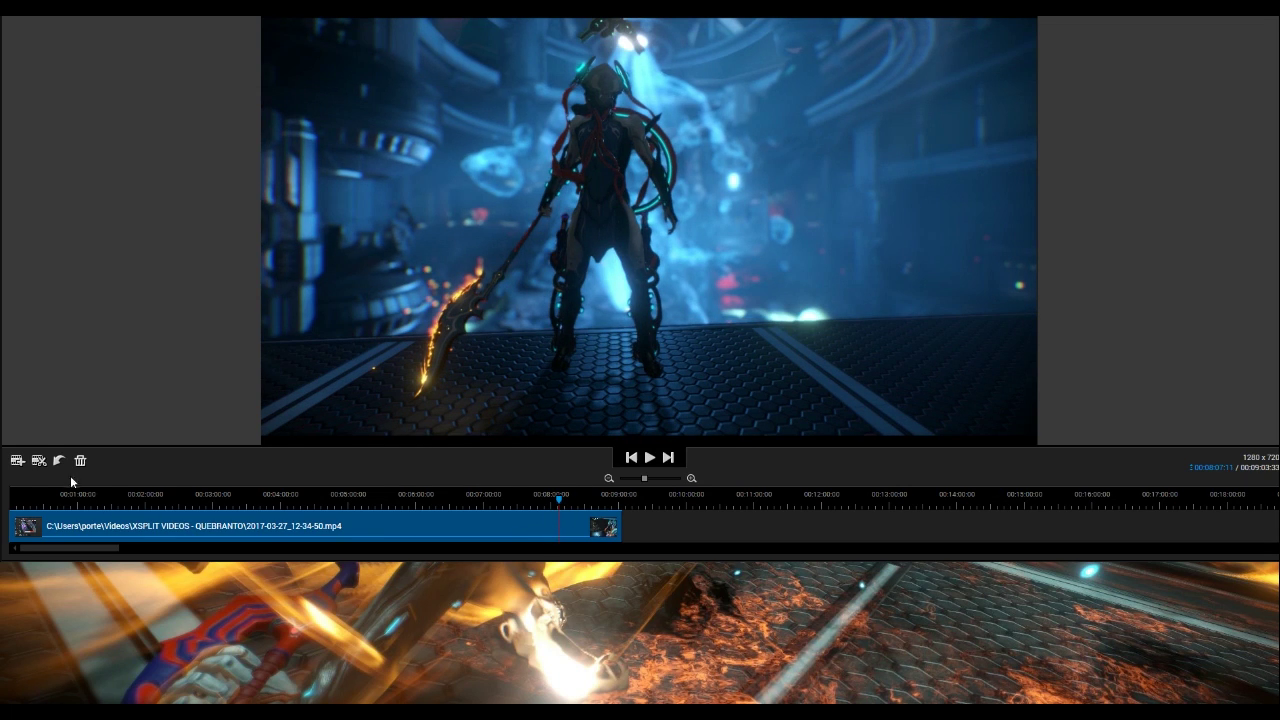
click(39, 462)
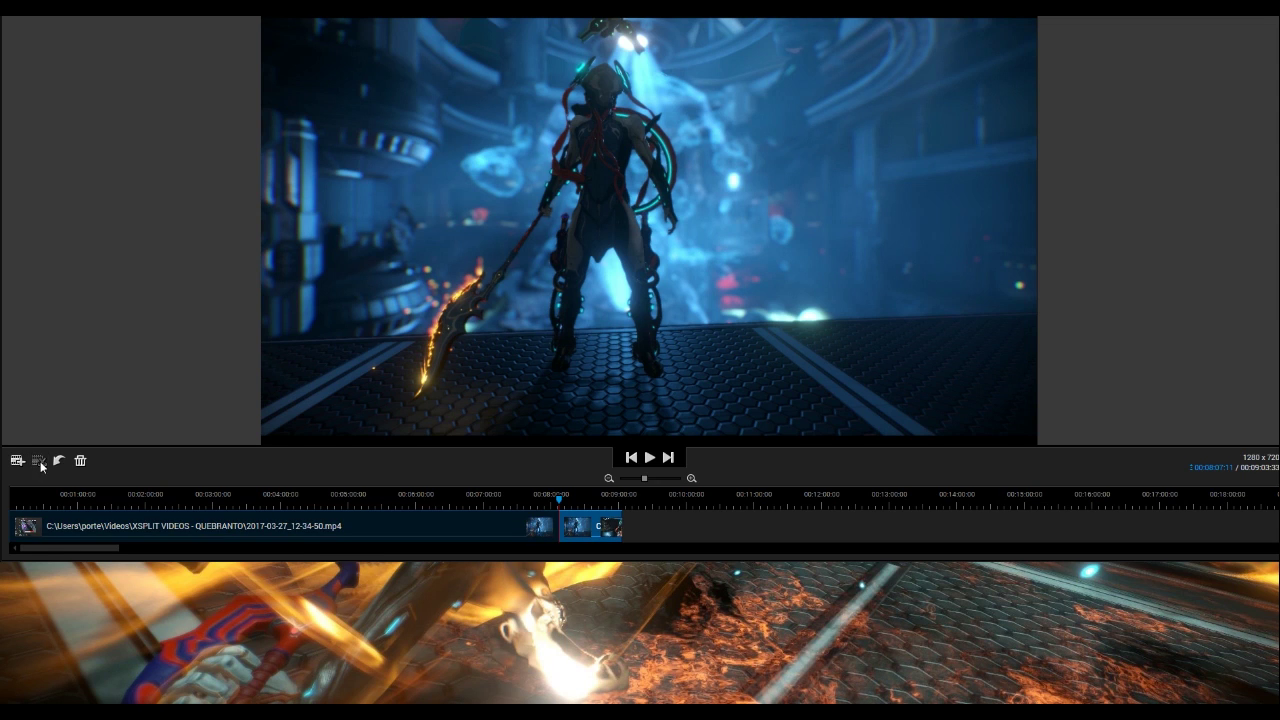
click(355, 535)
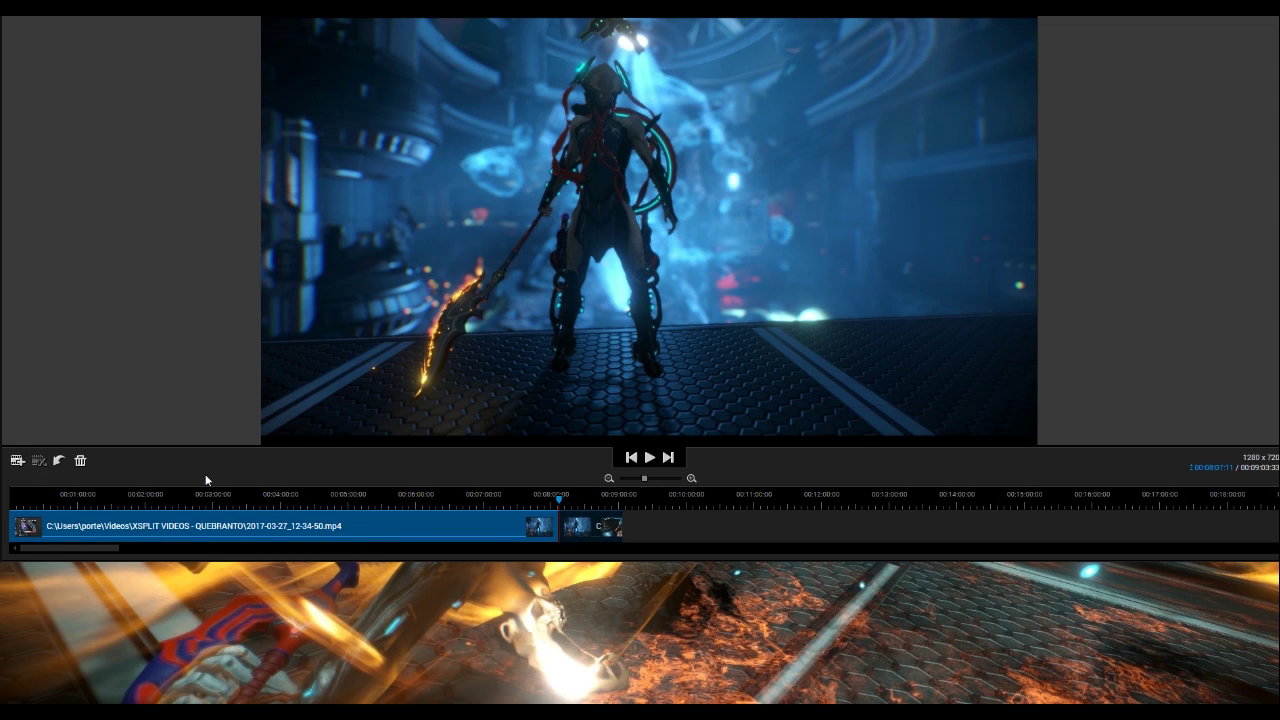
key(Delete)
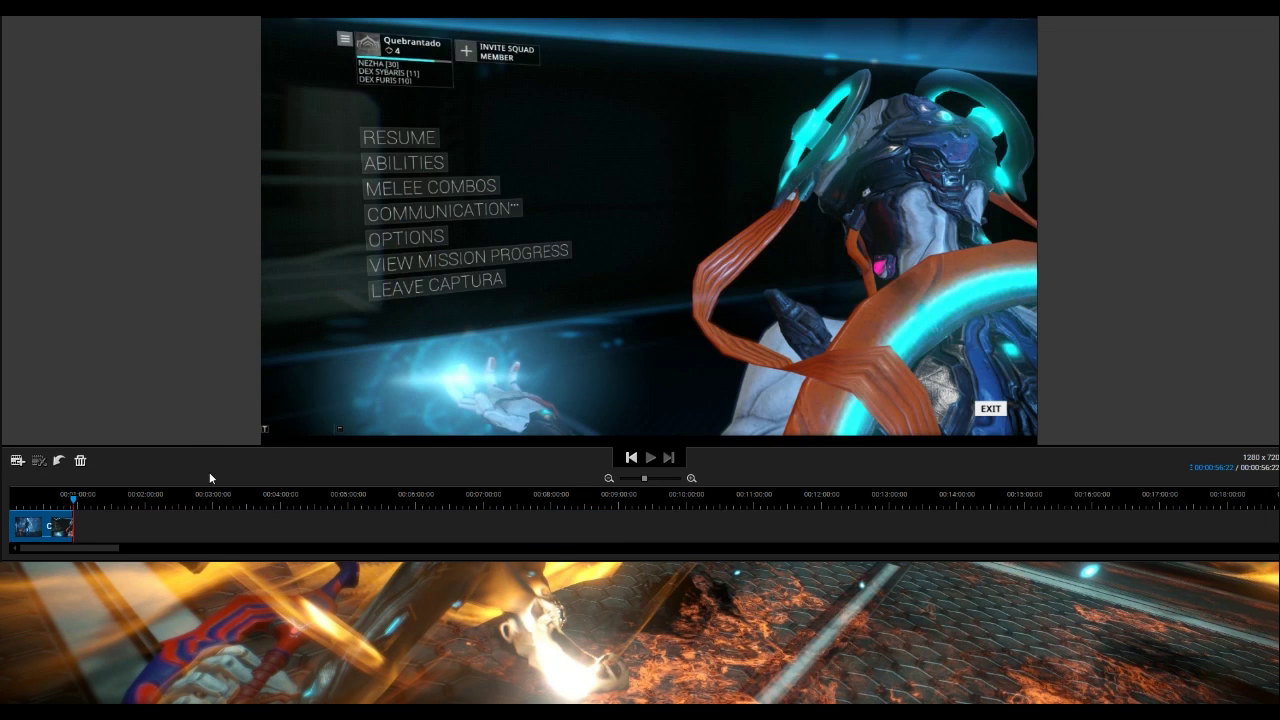
Step: Trim the remaining footage to its first 9 seconds or so and play the shortened clip
click(66, 500)
drag(66, 502, 20, 503)
key(Delete)
click(12, 497)
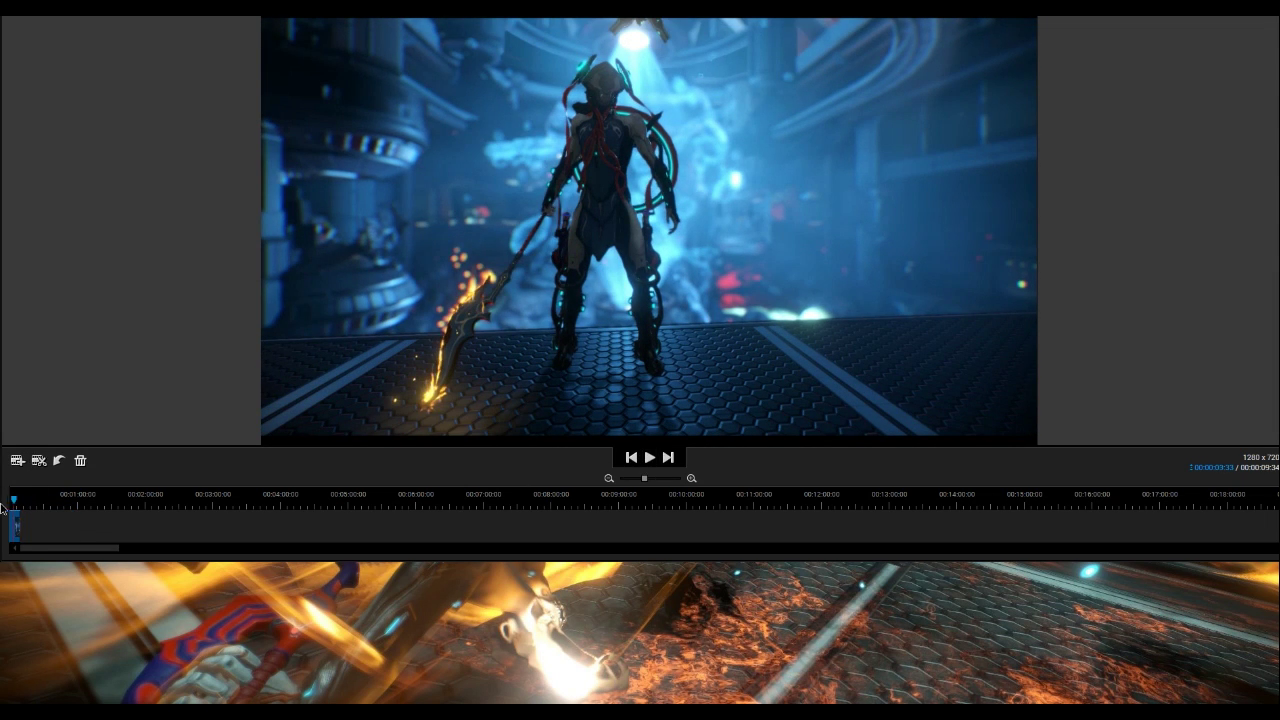
click(649, 457)
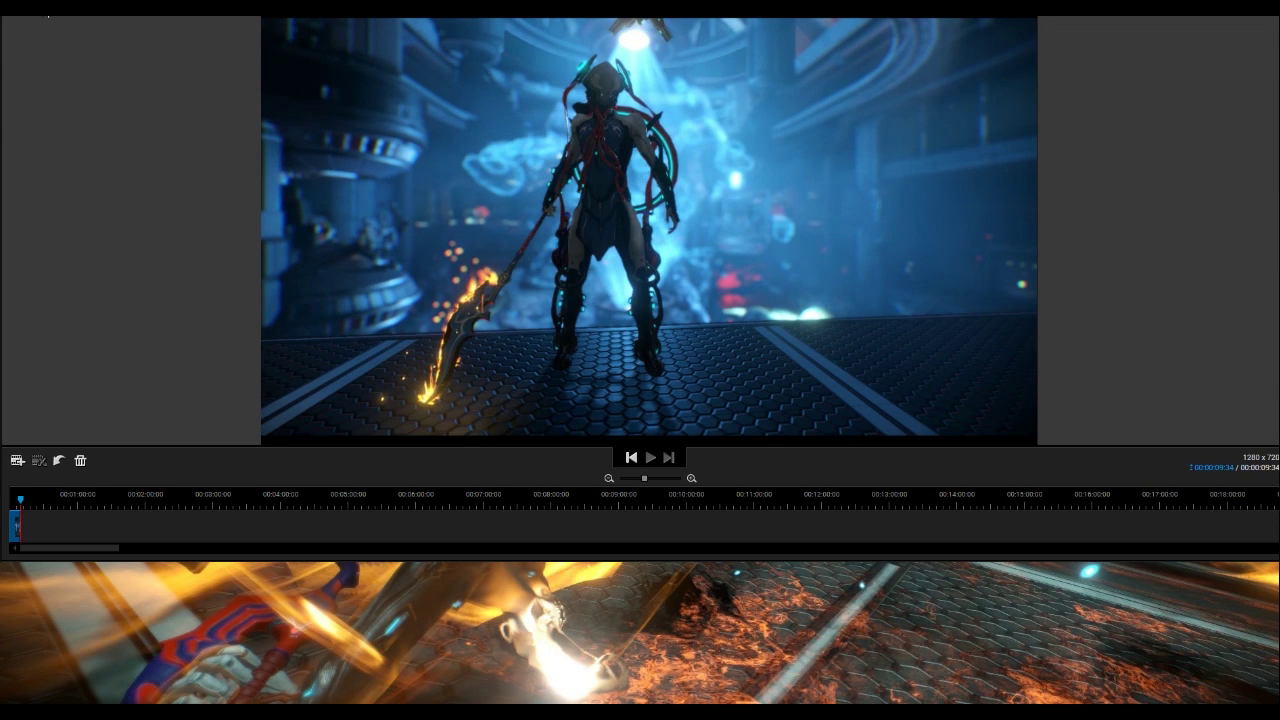
Step: Export the trimmed video as an MPEG-4 file named "short clip" in the Video Mode folder
click(48, 14)
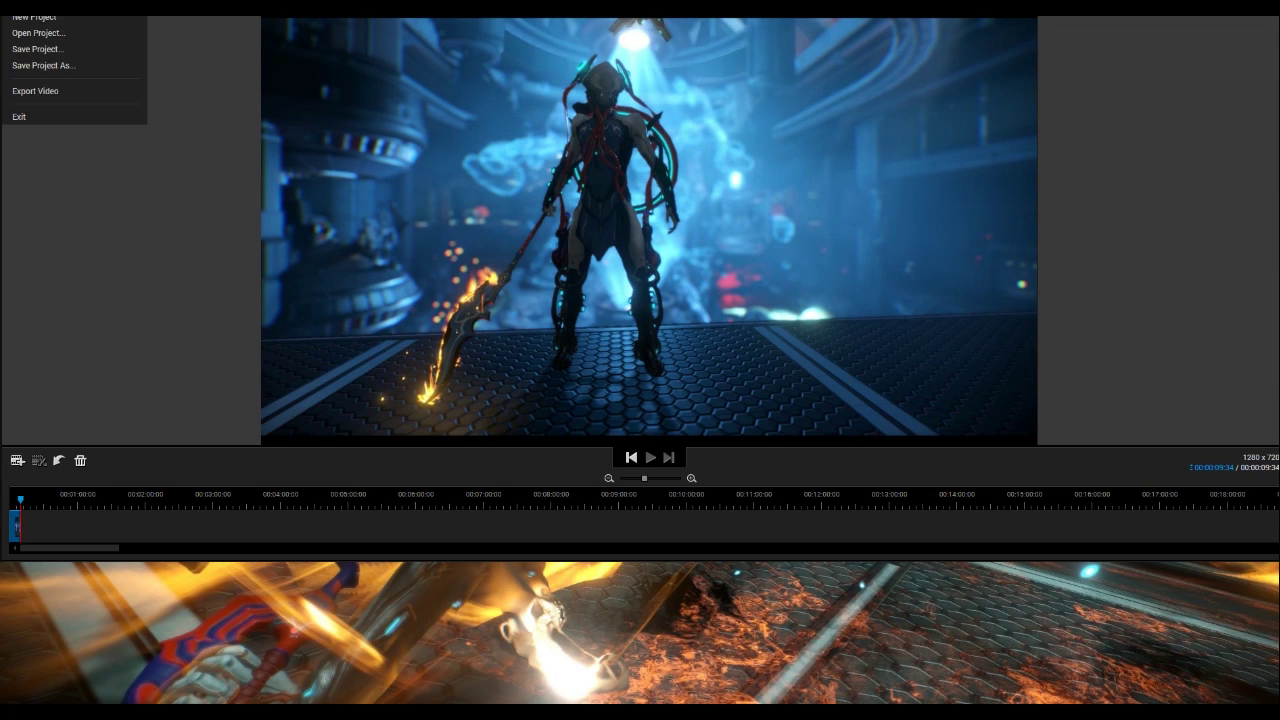
click(50, 90)
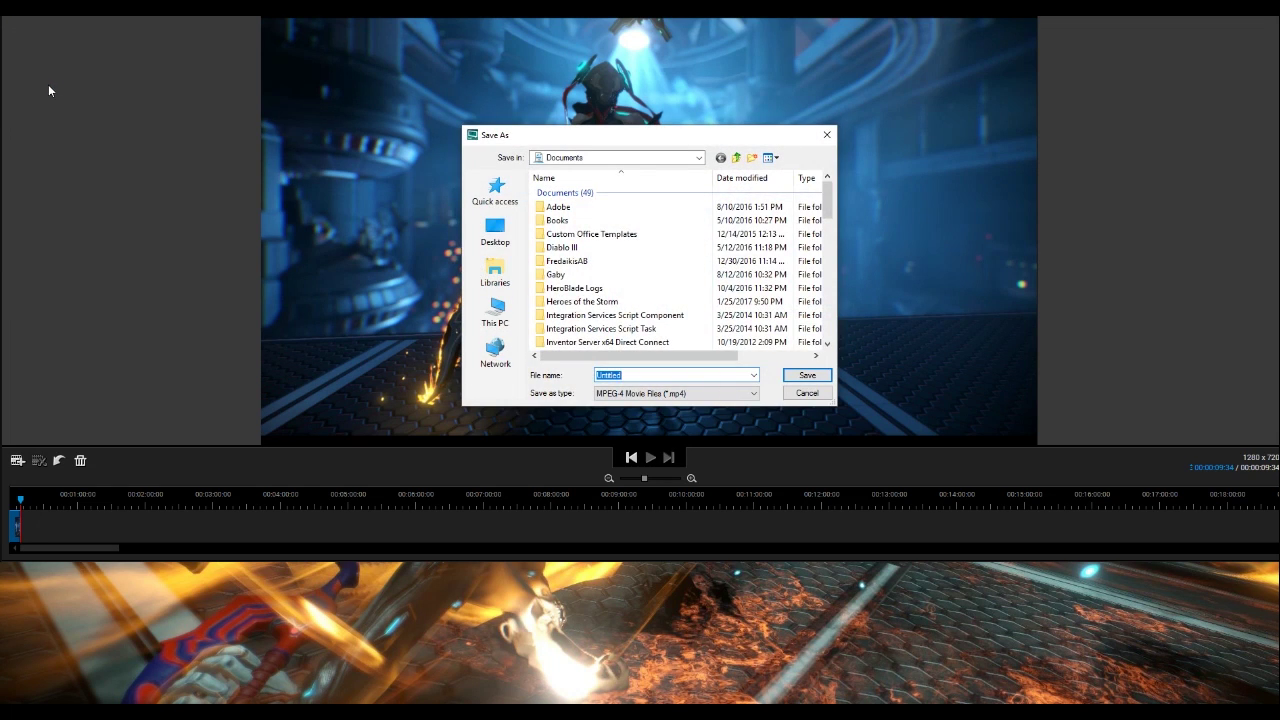
double_click(585, 232)
double_click(740, 375)
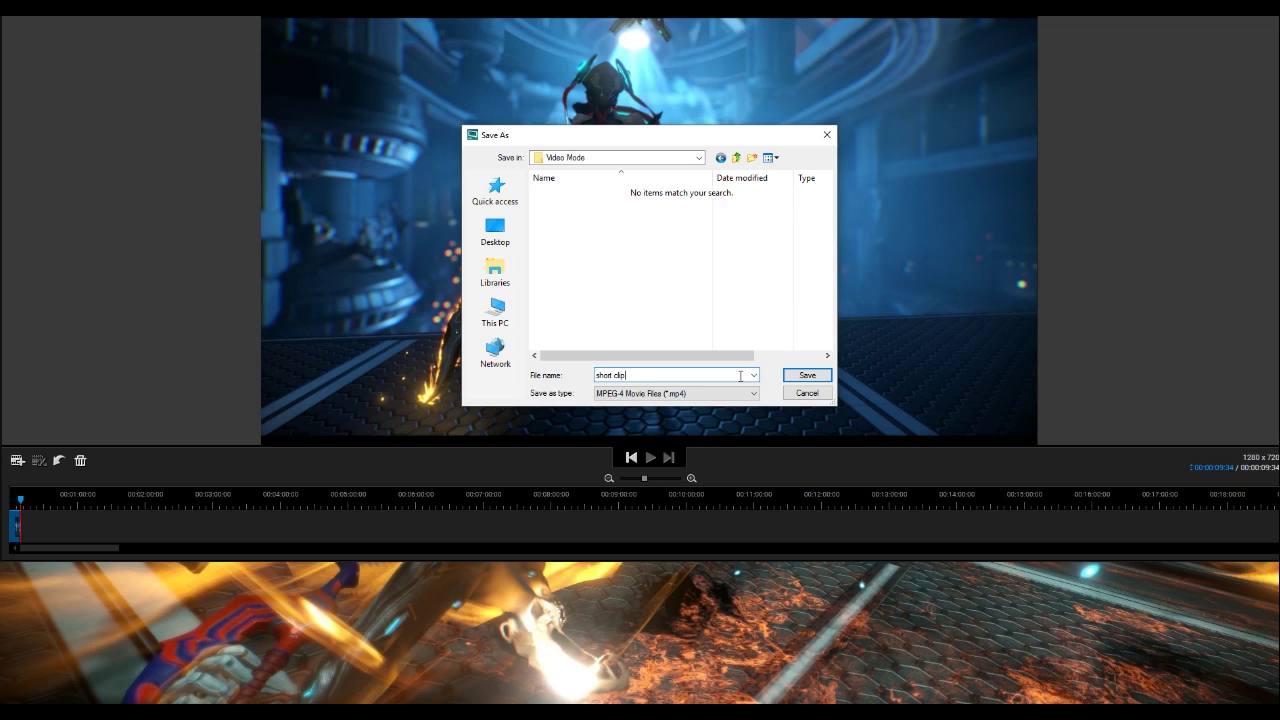
click(786, 378)
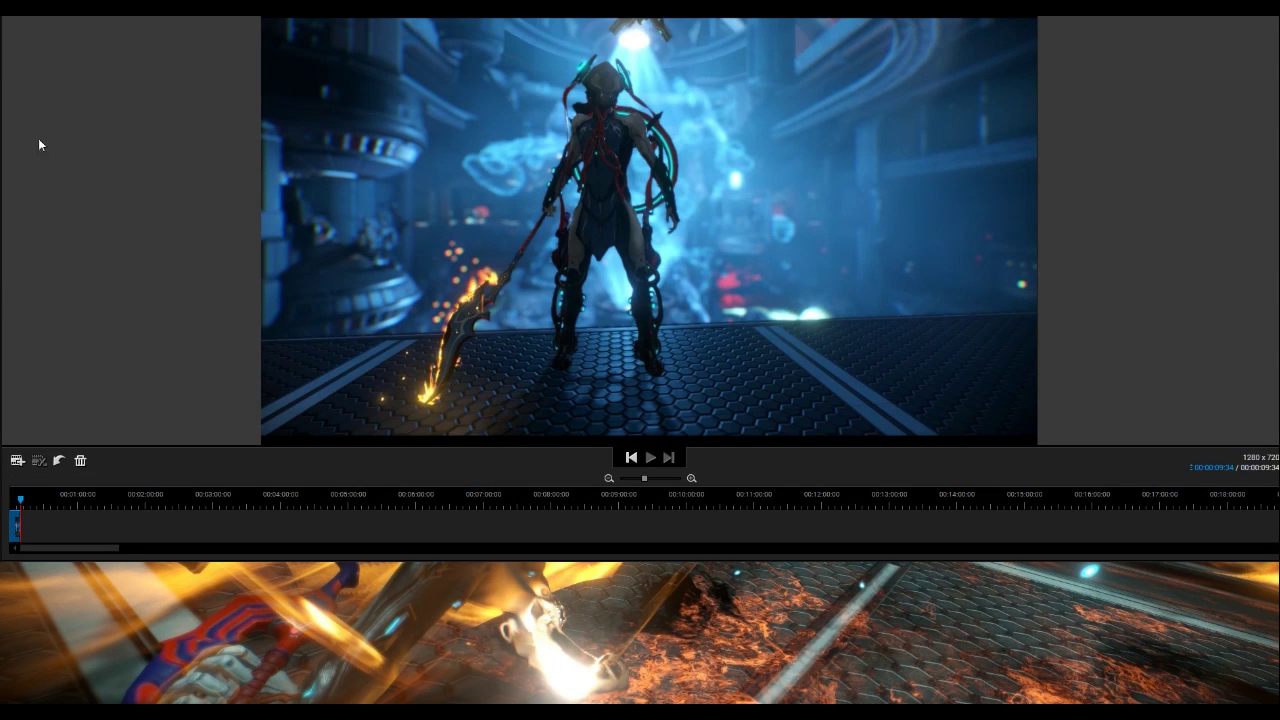
Step: Check which file types the video export offers, and cancel the second export
click(18, 8)
click(32, 89)
click(700, 395)
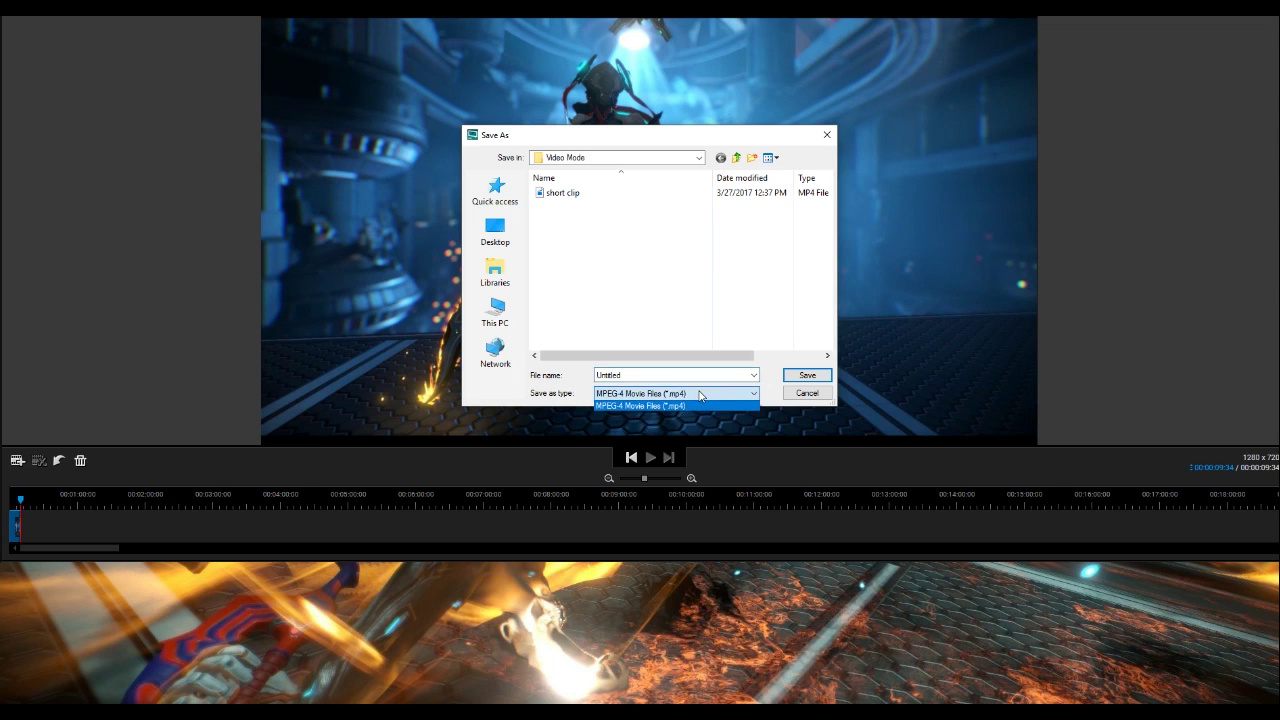
click(700, 403)
click(823, 395)
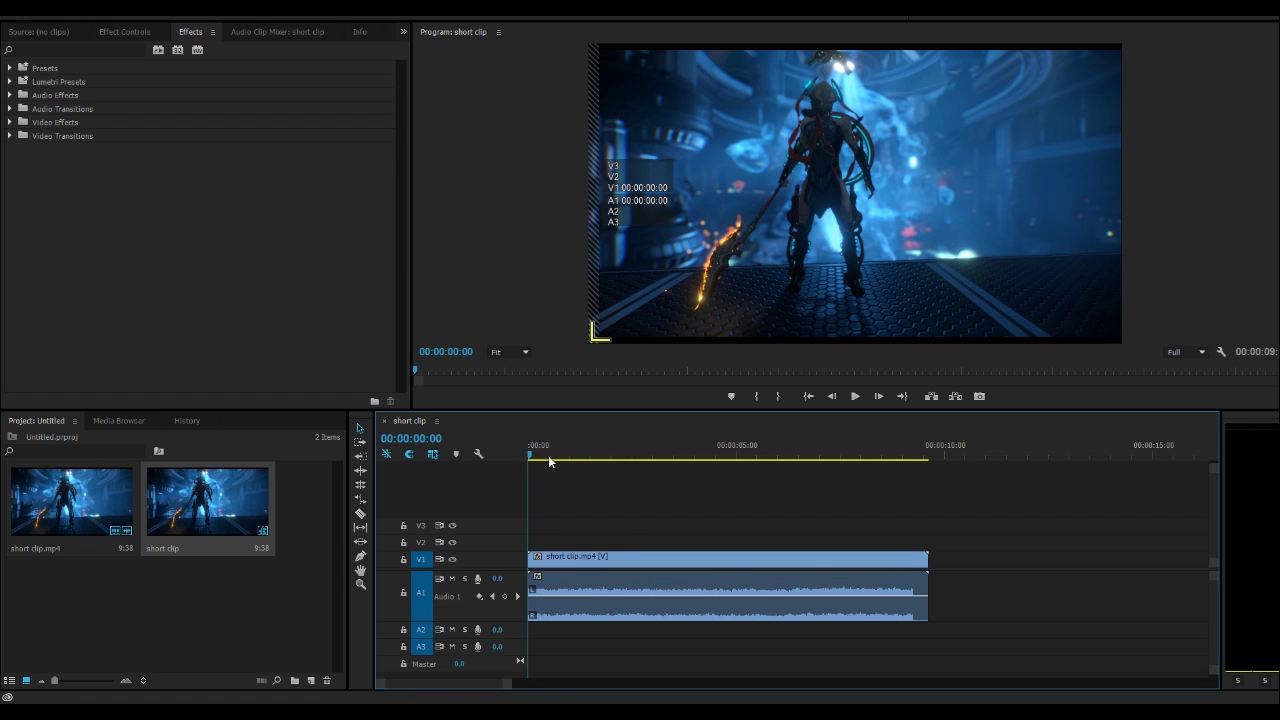
Step: In Premiere Pro, shorten the end of short clip.mp4 to 00:00:09:09, split it at 00:00:02:21 and select the first segment
drag(531, 458, 913, 468)
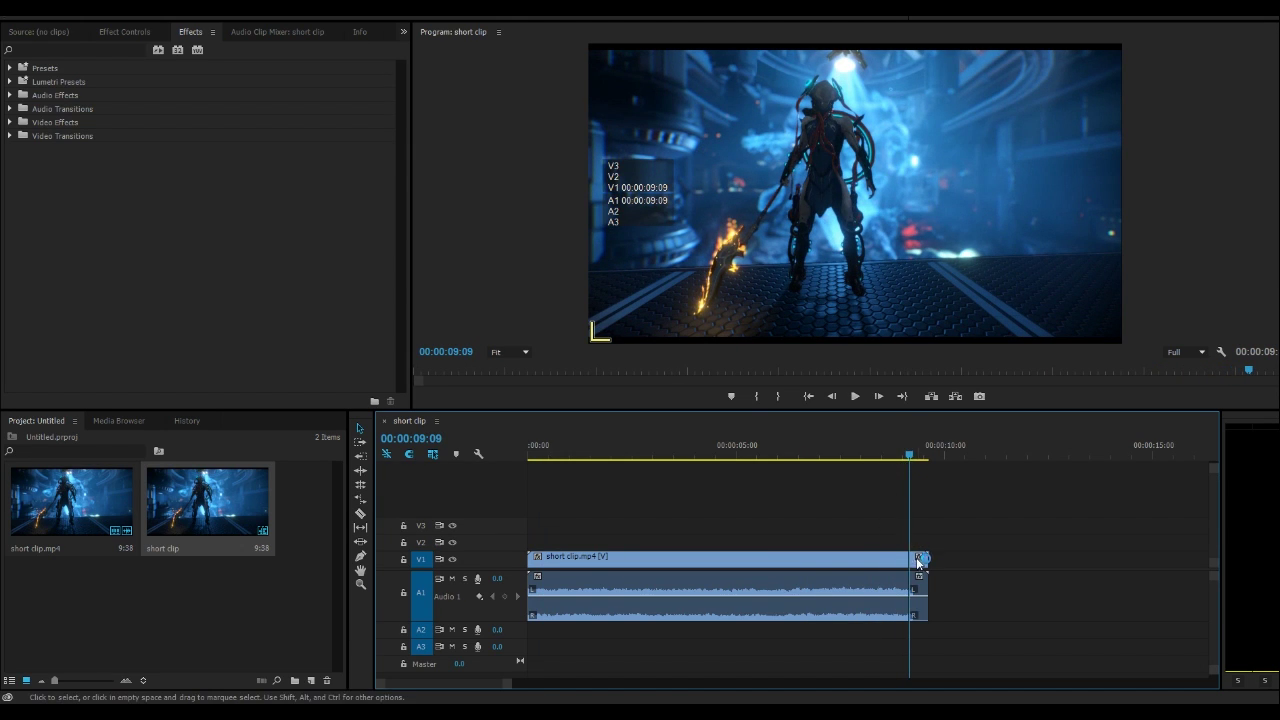
drag(926, 574, 913, 576)
mouse_move(640, 458)
mouse_down()
mouse_move(538, 478)
mouse_move(673, 474)
mouse_move(629, 479)
mouse_up()
key(ctrl+k)
click(585, 569)
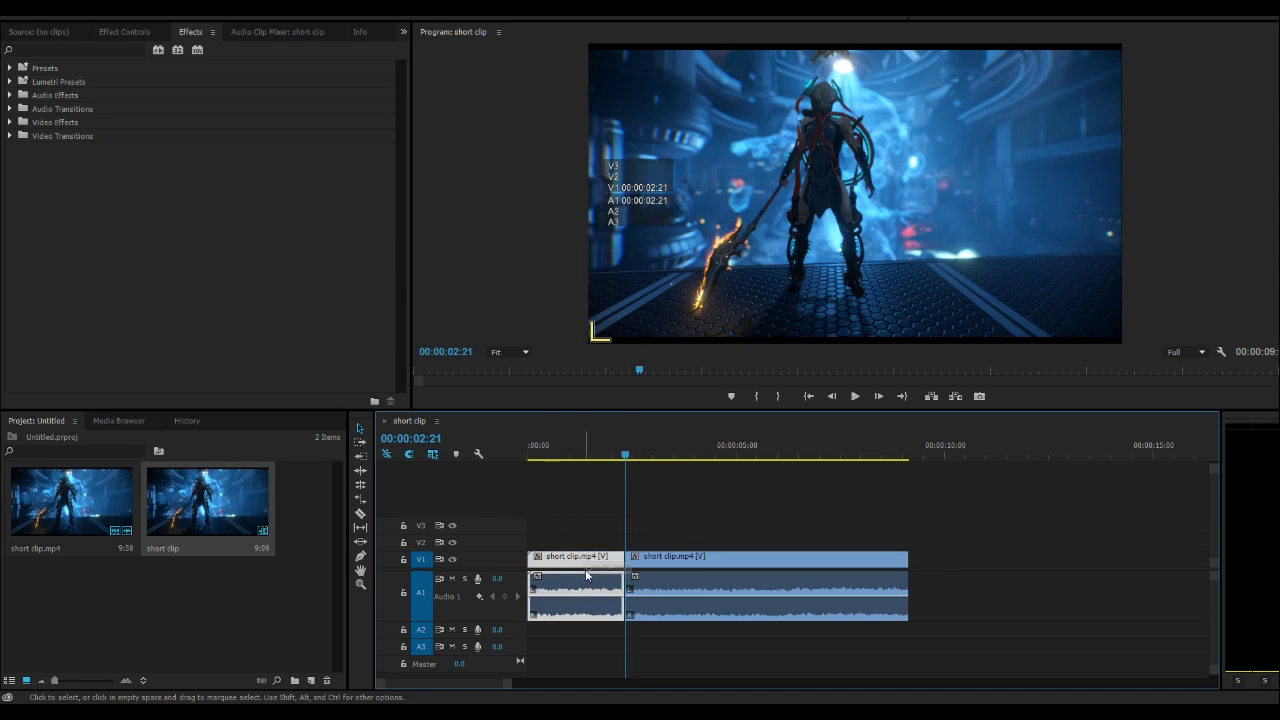
Step: Delete the selected first segment, close the gap before the remaining short clip.mp4 segment and play the sequence
key(Delete)
right_click(585, 585)
click(608, 598)
key(space)
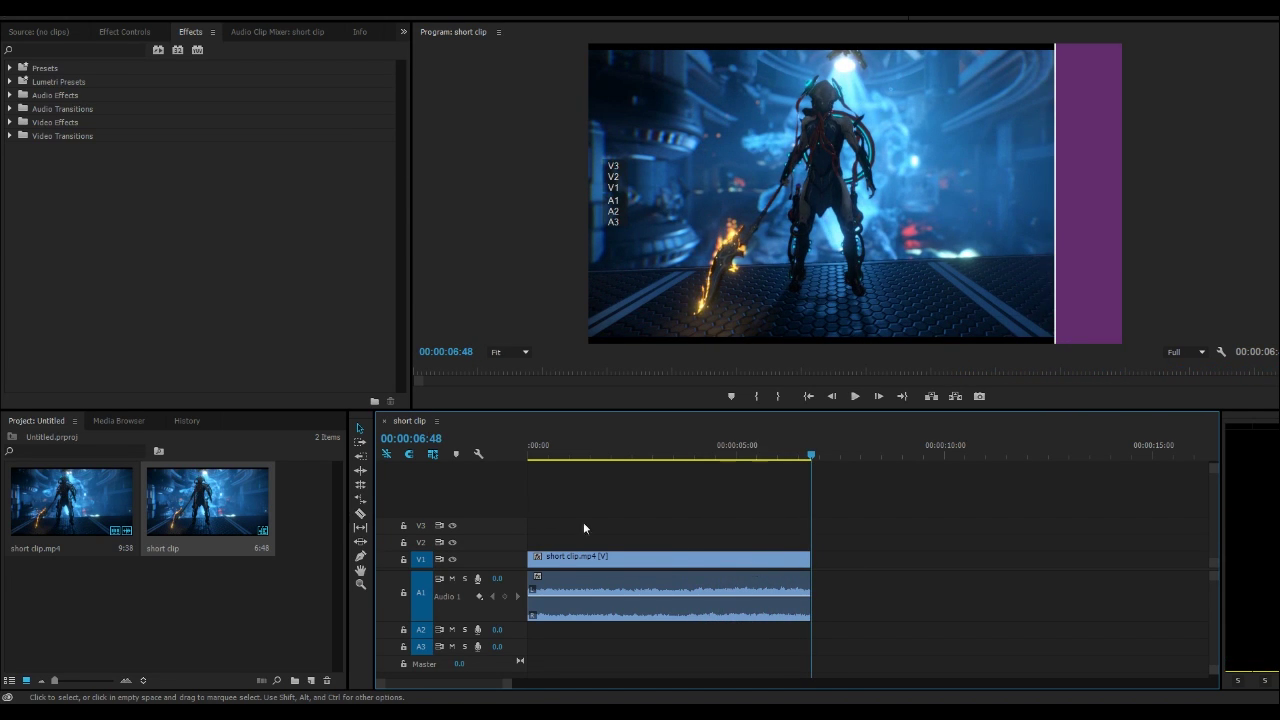
Step: Expand the Video Transitions effects to view the available transition categories
click(10, 136)
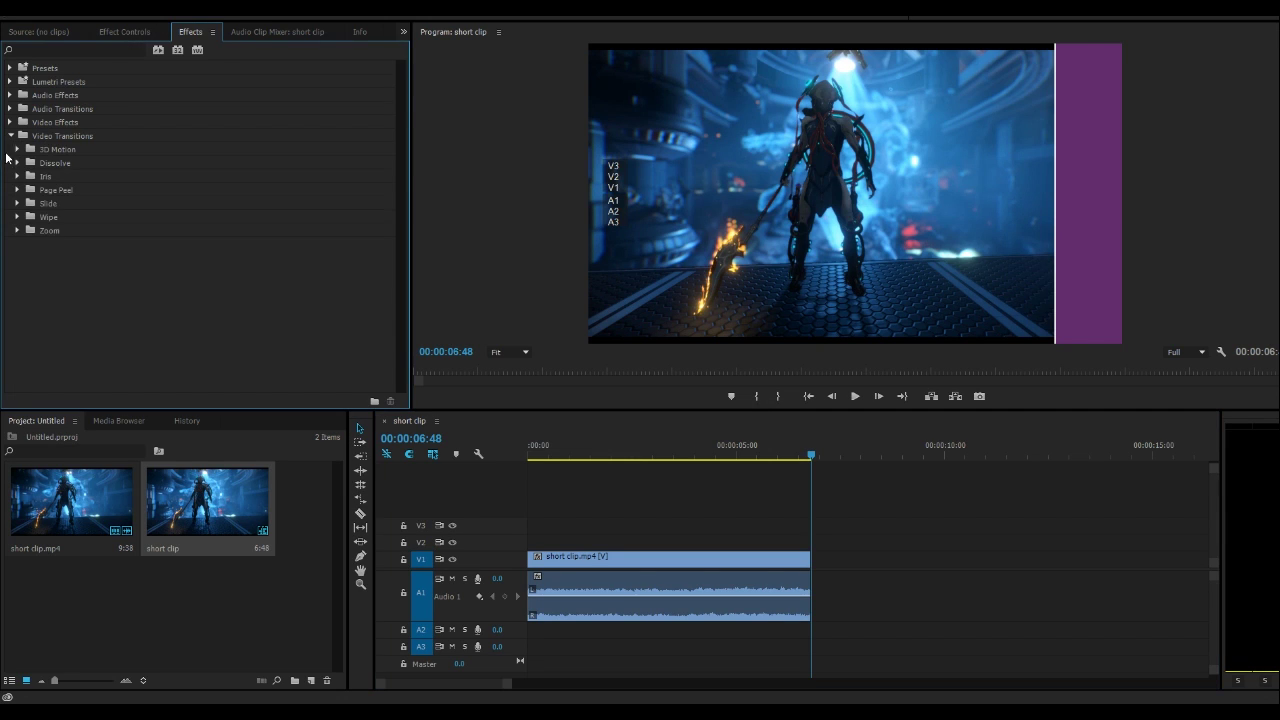
Step: Set the export format to H.264 and export the short clip sequence
click(893, 119)
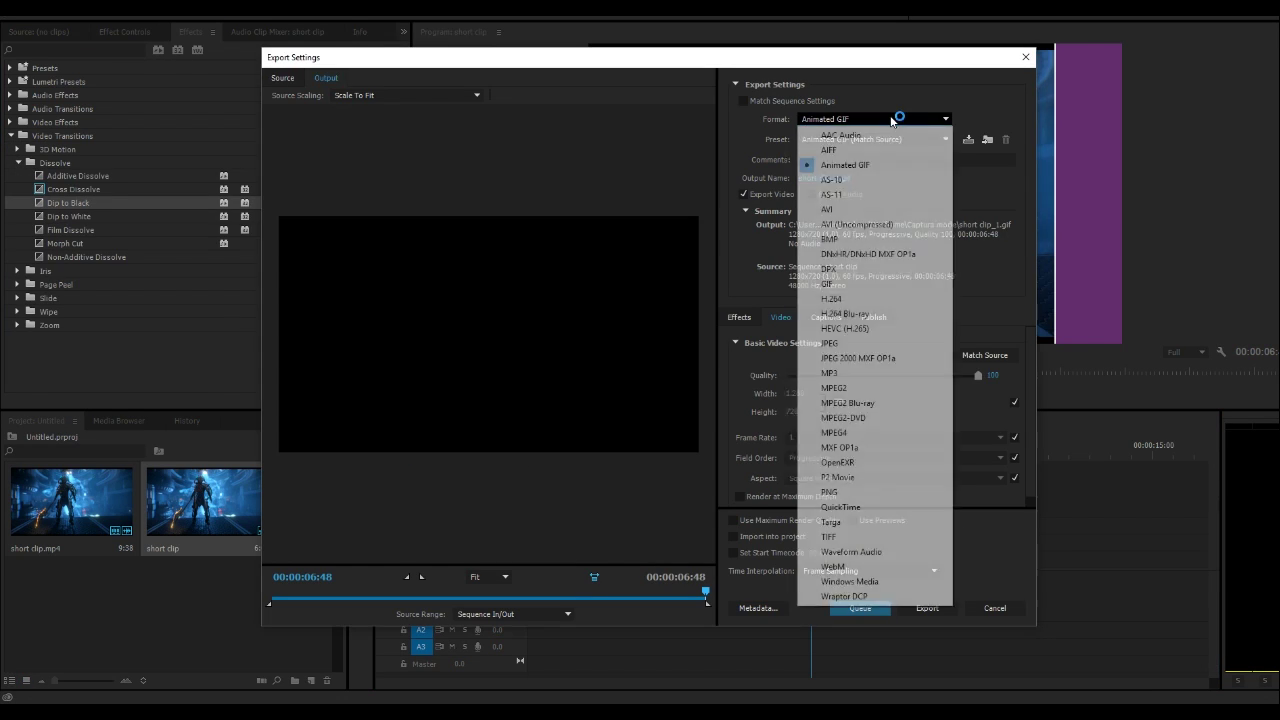
click(872, 298)
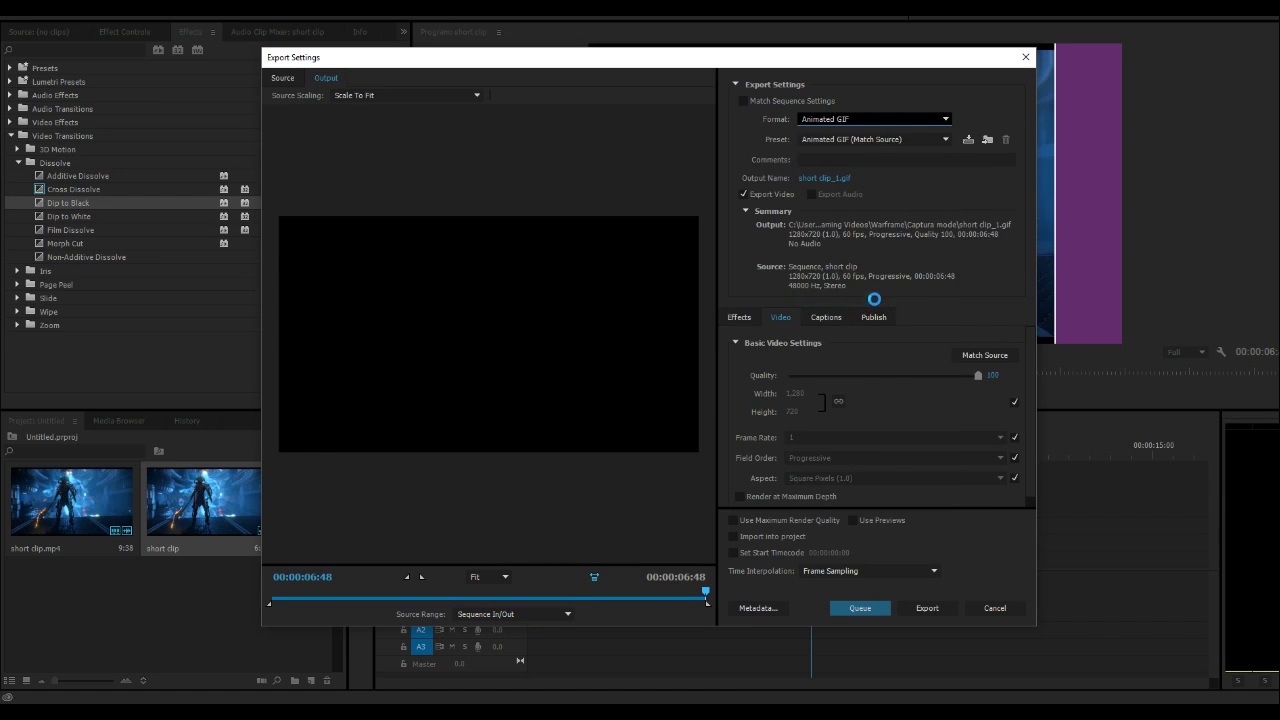
click(914, 607)
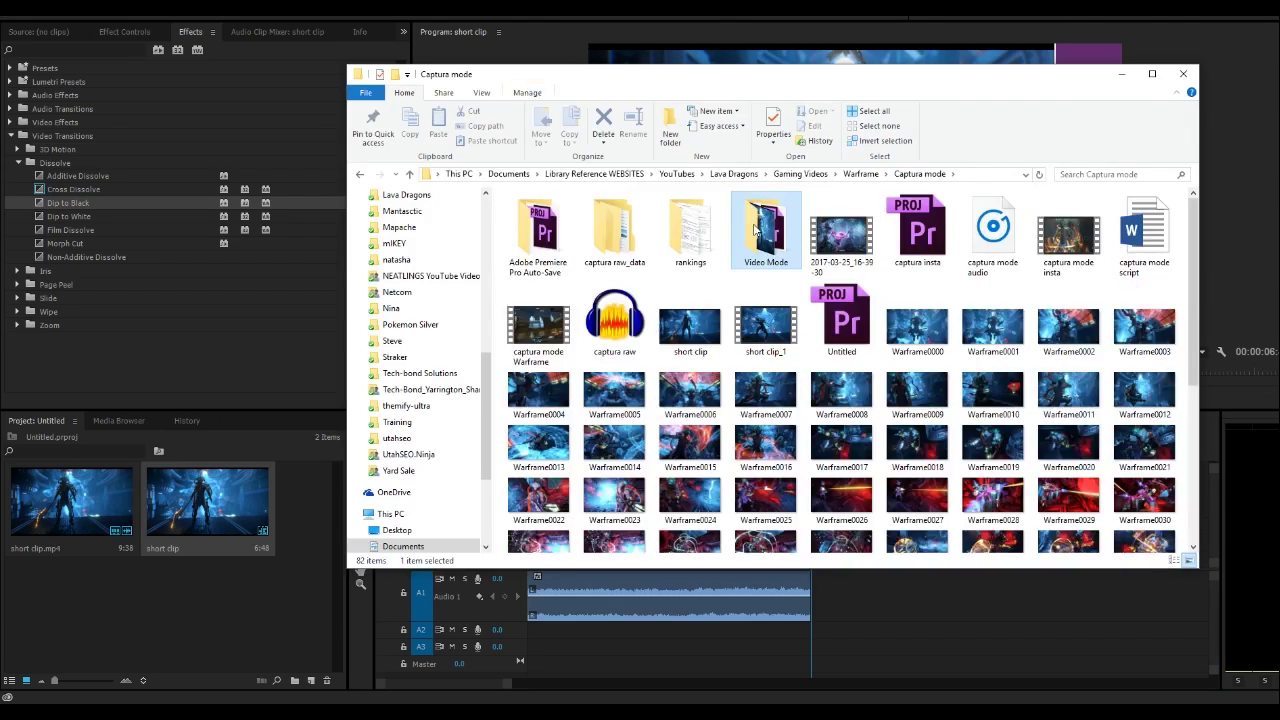
Step: In File Explorer, open the Video Mode folder and play the short clip video
double_click(757, 230)
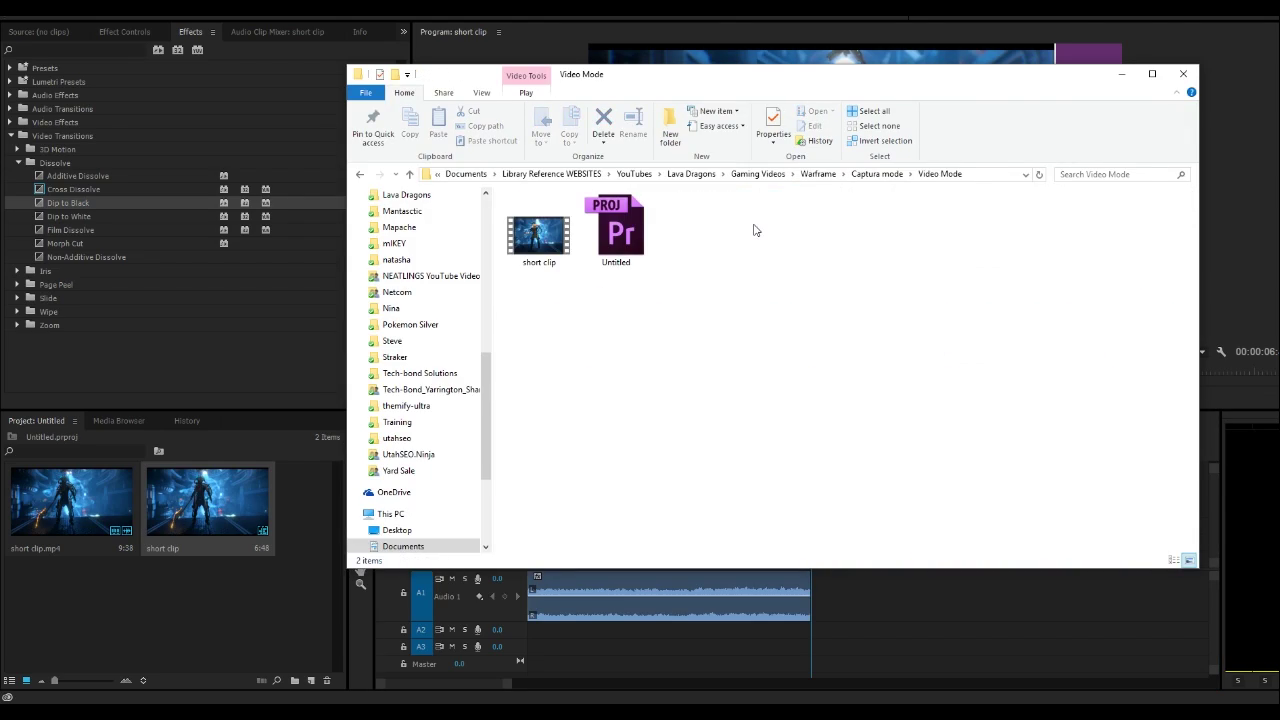
double_click(557, 246)
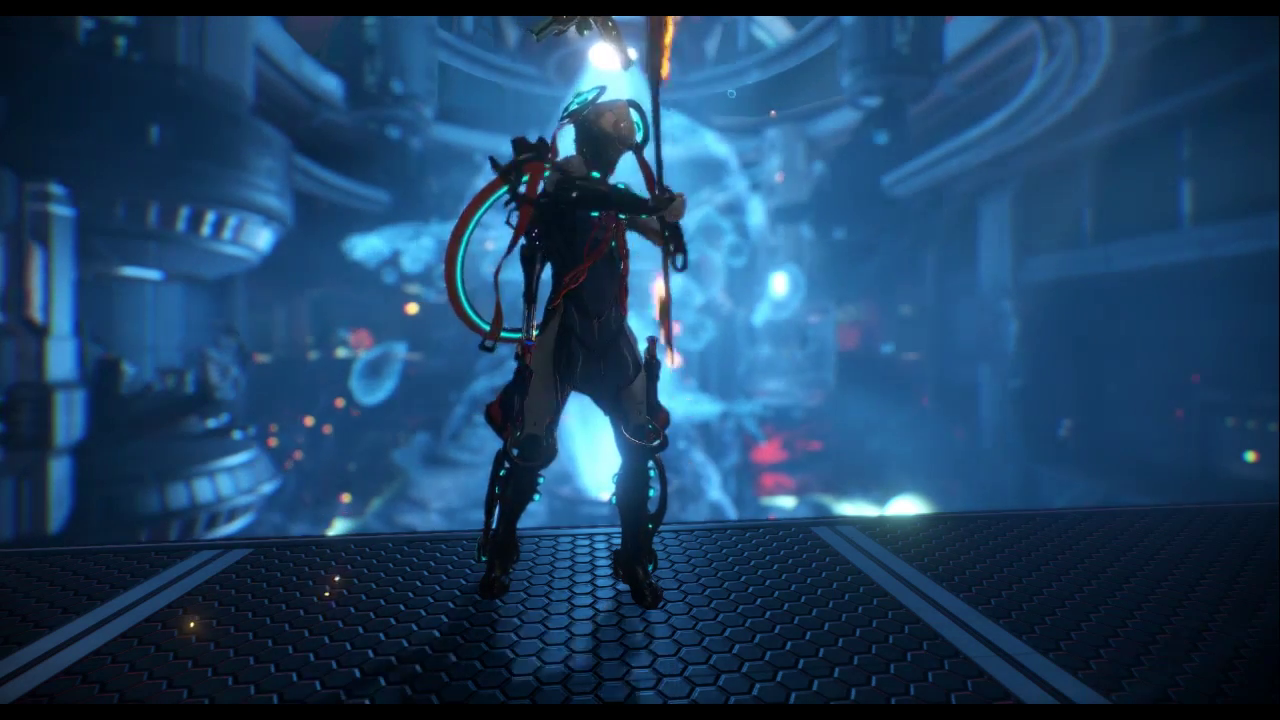